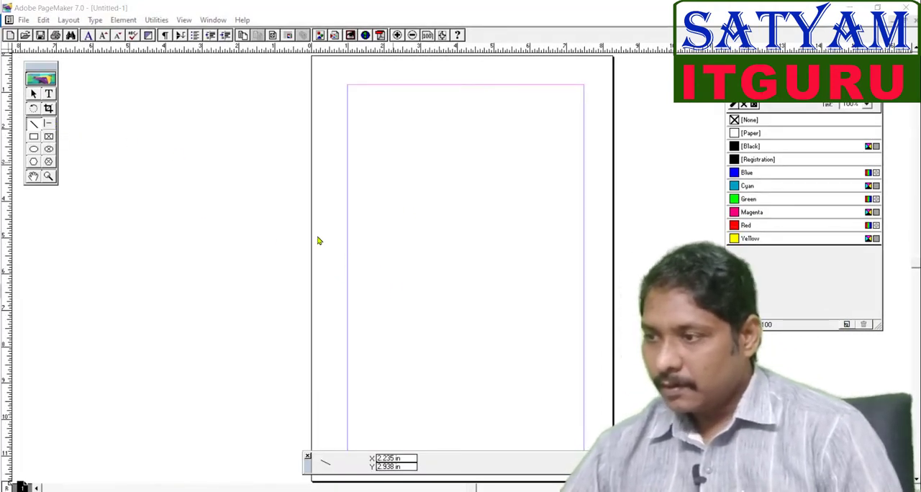
Step: Draw a diagonal line on the page with the Line tool and lengthen its upper end
click(39, 131)
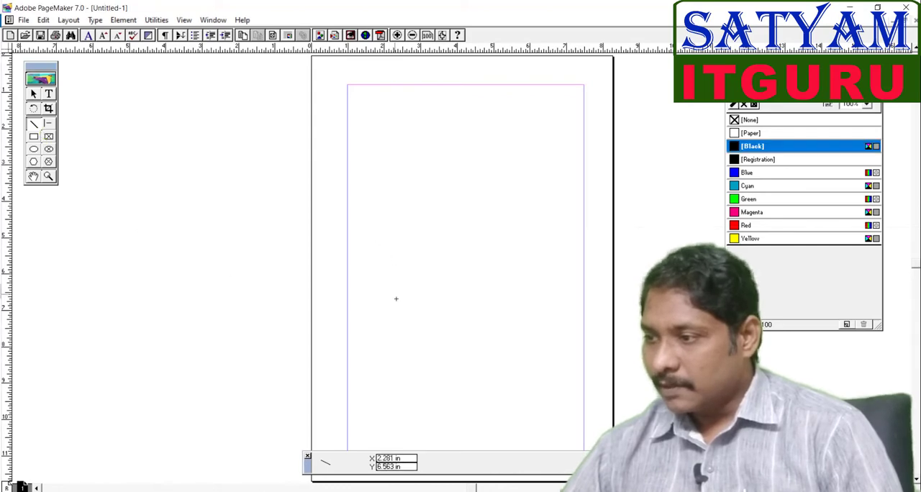
drag(377, 291, 480, 227)
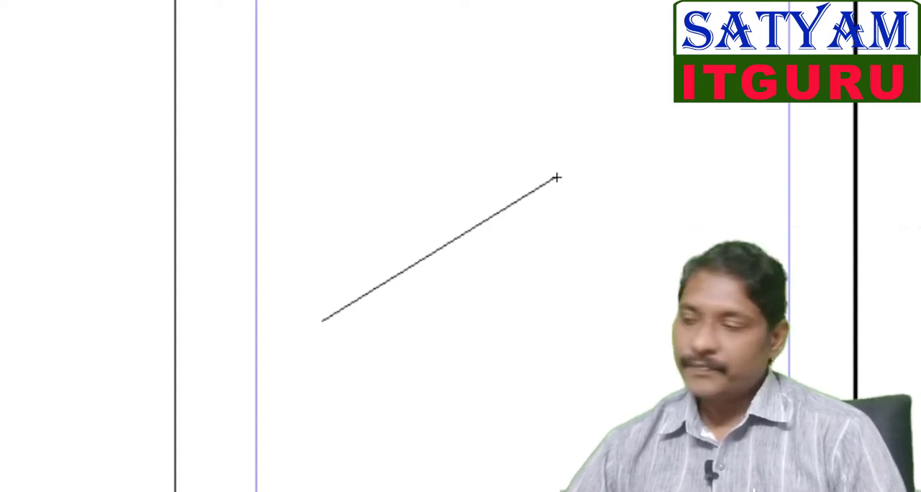
drag(557, 177, 579, 132)
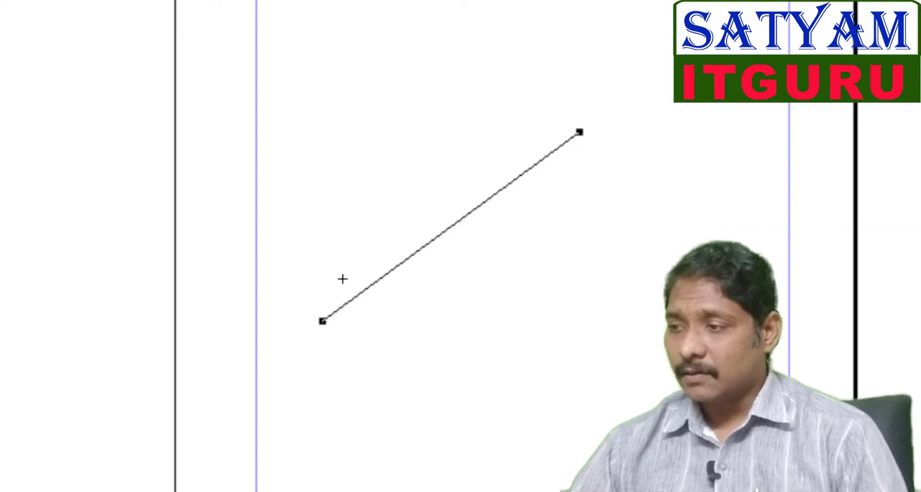
Step: Draw a second diagonal line above the first and drag its upper end to make it steeper
click(361, 96)
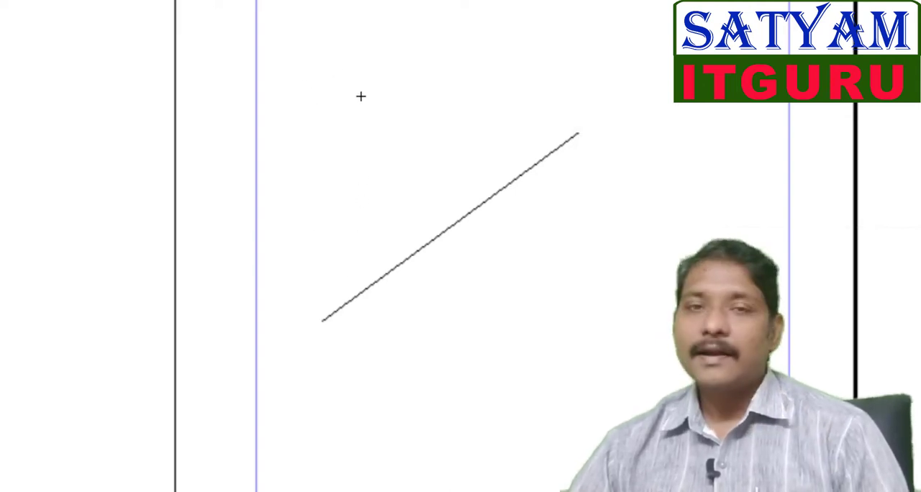
drag(361, 96, 601, 0)
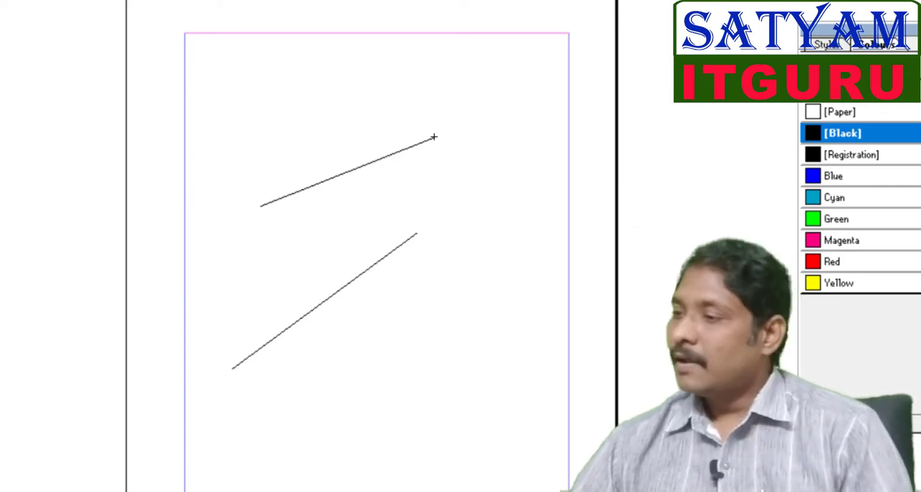
drag(434, 137, 359, 50)
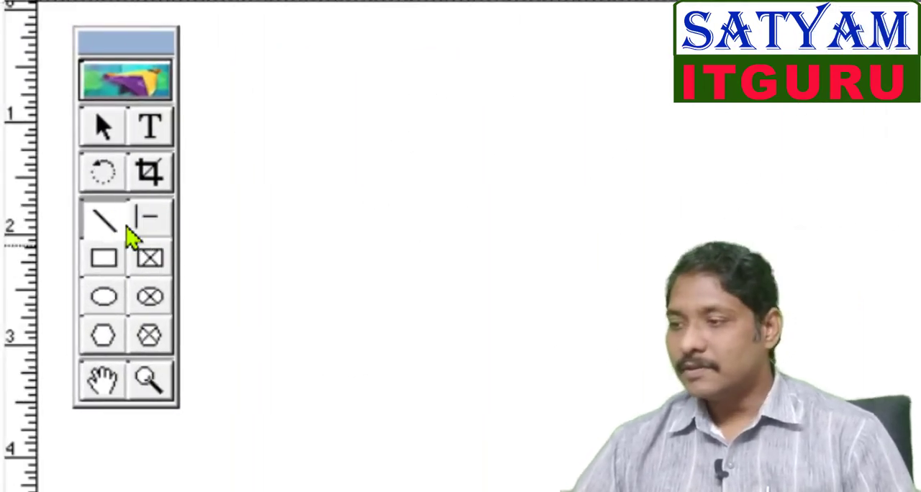
Step: Draw a 45° line left of the page with the Constrained-line tool
click(132, 201)
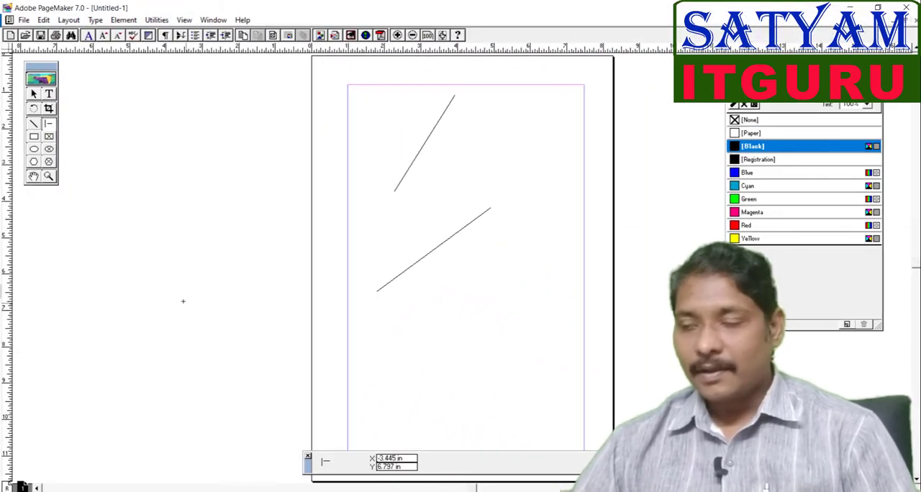
mouse_move(157, 299)
mouse_down()
mouse_move(303, 293)
mouse_move(266, 214)
mouse_move(179, 177)
mouse_move(223, 189)
mouse_move(258, 155)
mouse_up()
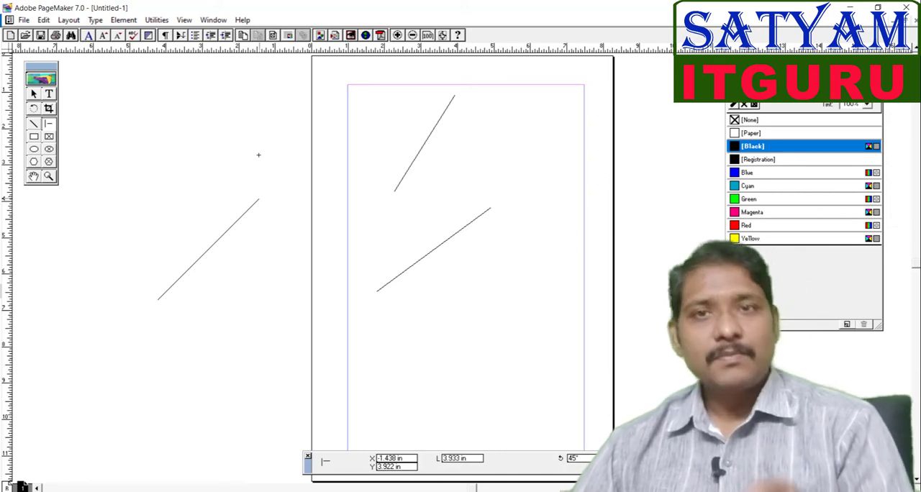
drag(258, 154, 258, 155)
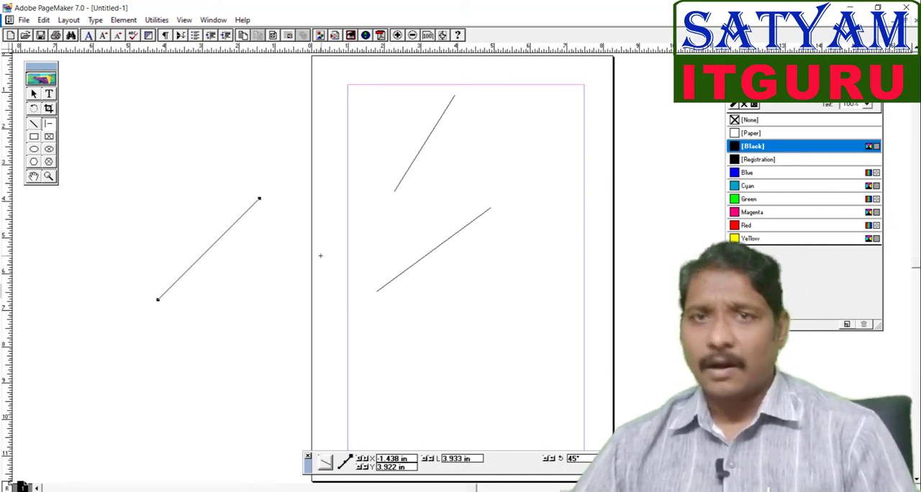
Step: Draw two more lines across the lower page with the Line tool, constraining the second one to horizontal
click(33, 125)
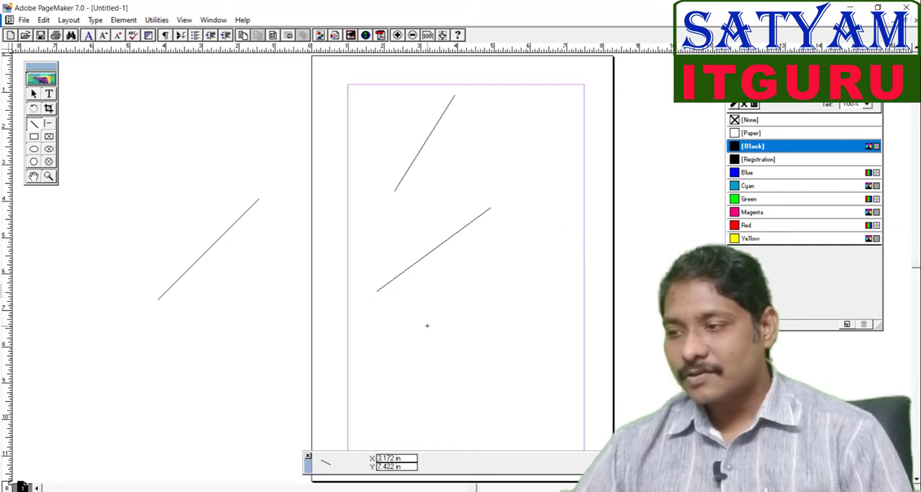
drag(412, 343, 546, 337)
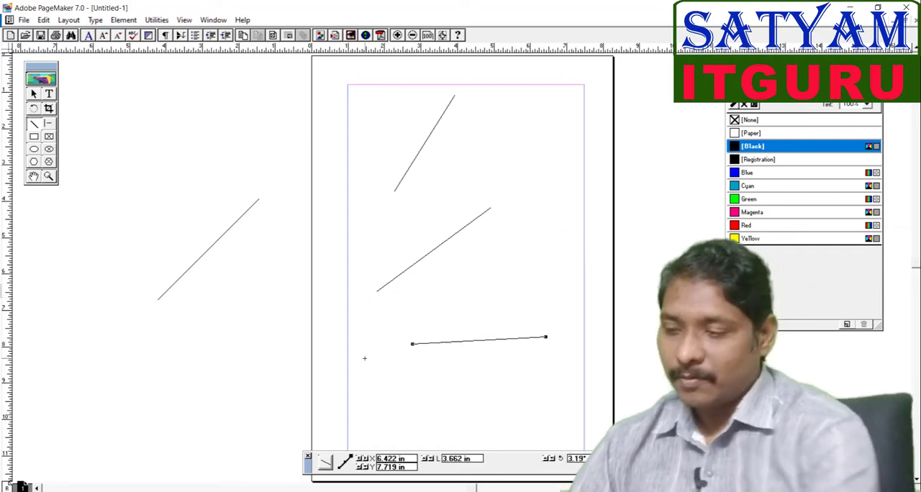
click(36, 125)
drag(200, 354, 388, 354)
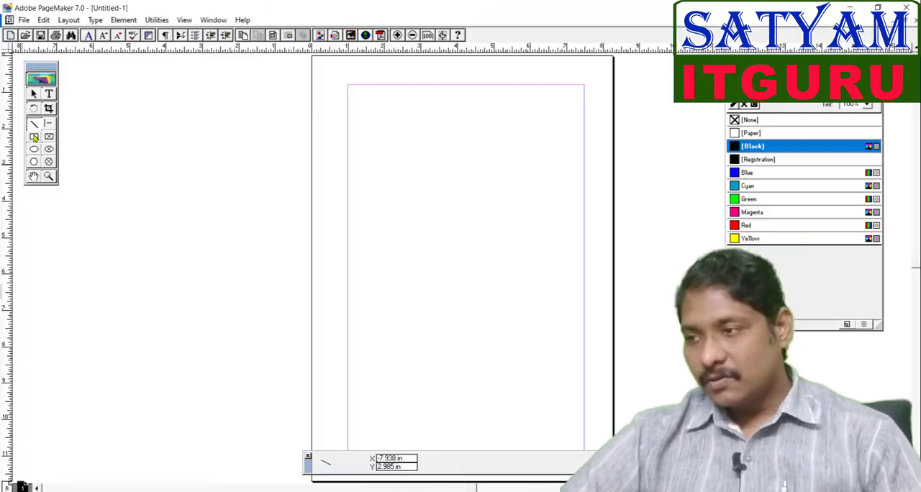
Step: Draw a tall rectangle about 2.4 × 6.3 in left of the page with the Rectangle tool, then delete it
click(149, 229)
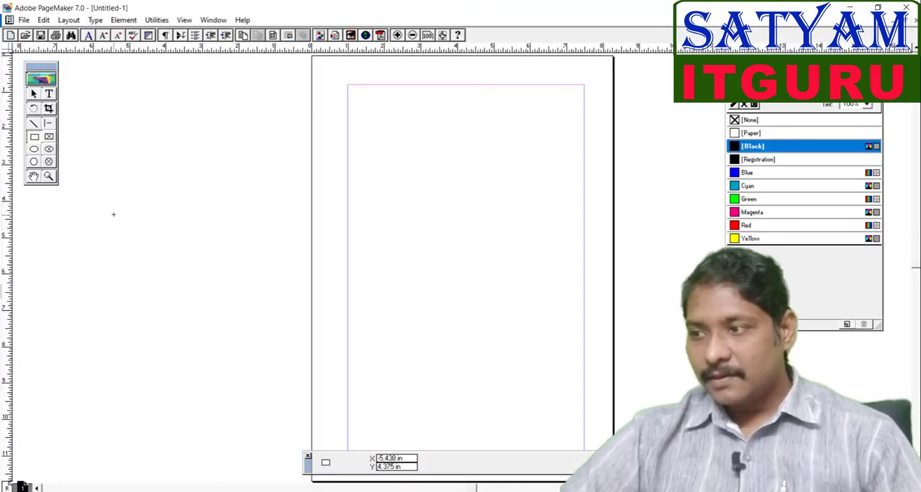
drag(170, 154, 455, 222)
mouse_move(484, 219)
mouse_down()
mouse_move(376, 242)
mouse_move(278, 309)
mouse_move(258, 382)
mouse_up()
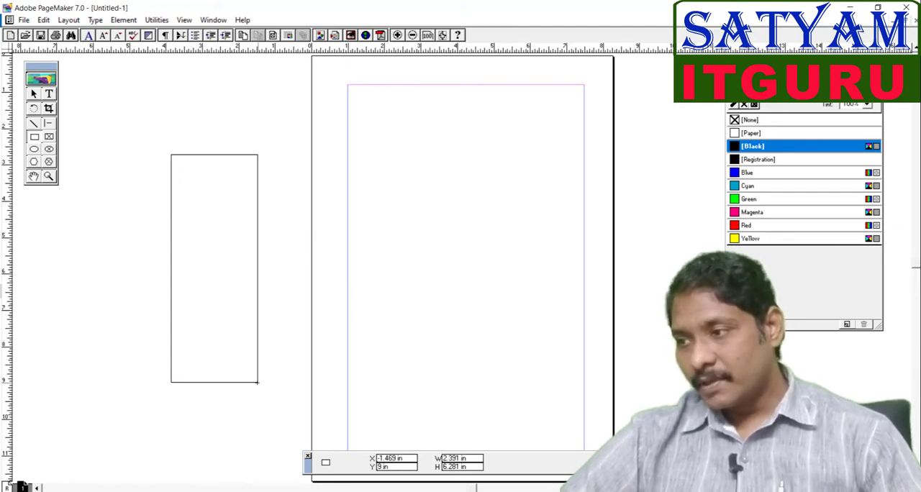
mouse_move(258, 382)
mouse_down()
mouse_move(237, 245)
mouse_move(262, 223)
mouse_move(284, 233)
mouse_up()
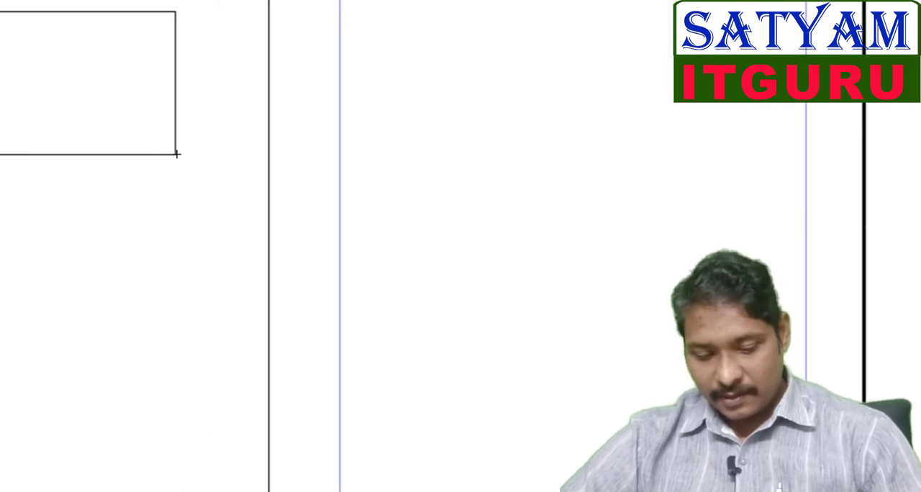
mouse_move(211, 167)
mouse_down()
mouse_move(290, 212)
mouse_move(362, 219)
mouse_move(436, 298)
mouse_move(513, 325)
mouse_up()
key(Delete)
Step: Draw another rectangle beside the page and delete it
mouse_move(0, 0)
mouse_down()
mouse_move(107, 58)
mouse_move(177, 120)
mouse_move(304, 187)
mouse_move(370, 155)
mouse_move(587, 204)
mouse_move(268, 181)
mouse_move(434, 137)
mouse_move(657, 128)
mouse_move(220, 233)
mouse_move(214, 335)
mouse_move(226, 444)
mouse_up()
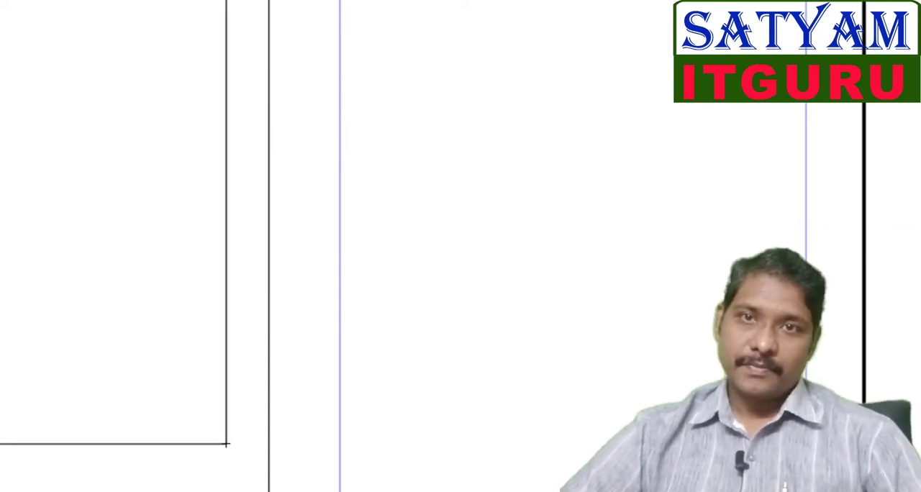
drag(226, 444, 226, 444)
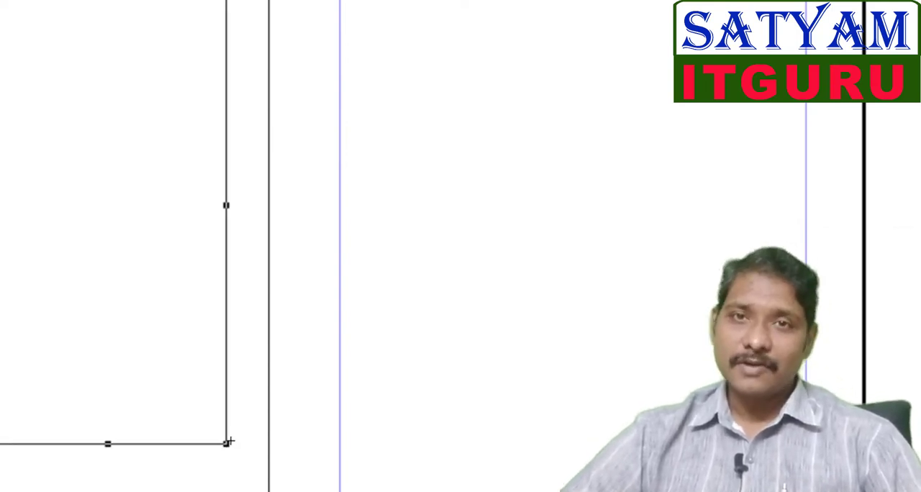
key(Delete)
Step: Draw a rectangle about 3.2 × 3.2 in left of the page and select it with the Pointer tool
drag(110, 148, 226, 264)
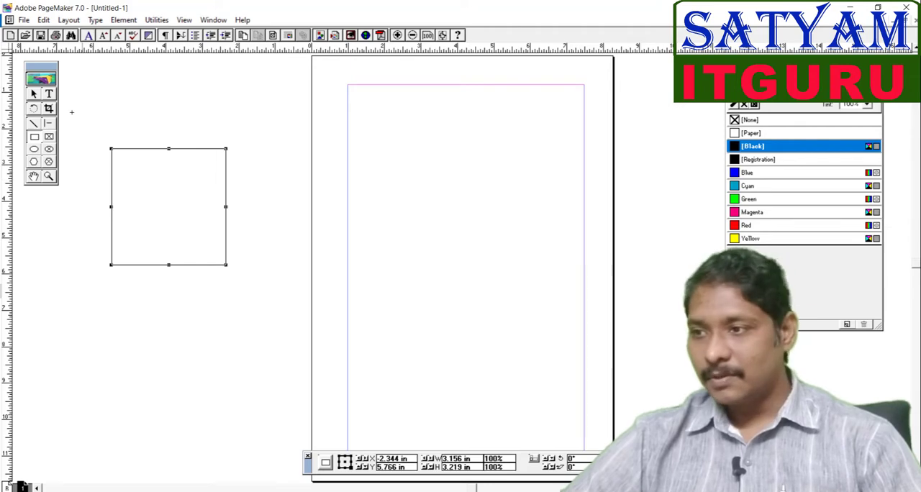
click(34, 94)
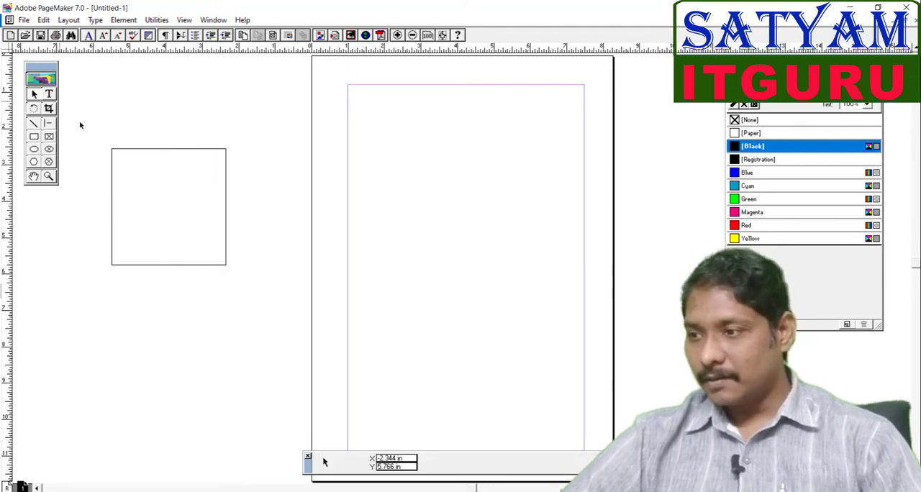
click(226, 245)
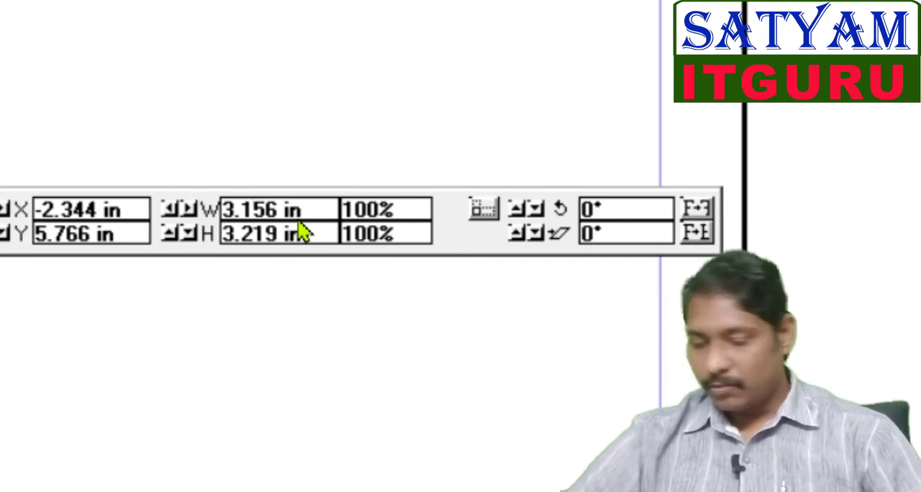
Step: Set the rectangle's width and height to 3 in, then delete it
drag(285, 209, 191, 208)
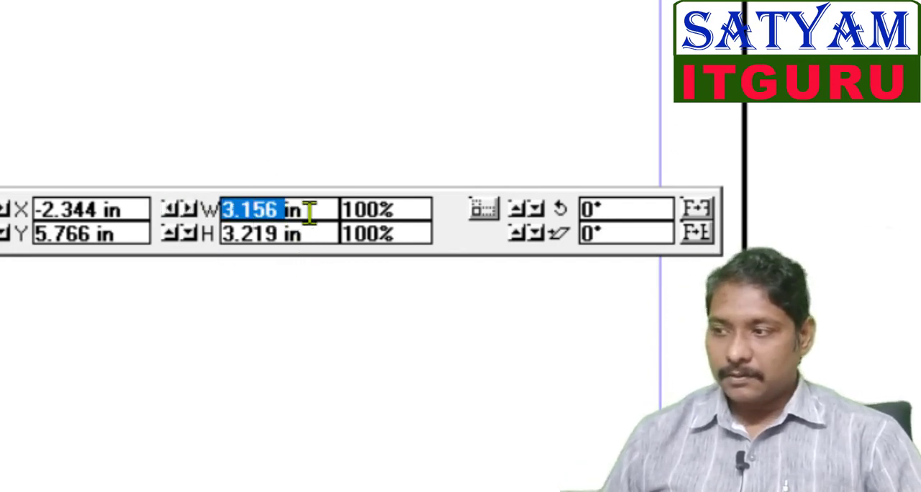
drag(307, 209, 216, 209)
text(3)
key(Tab)
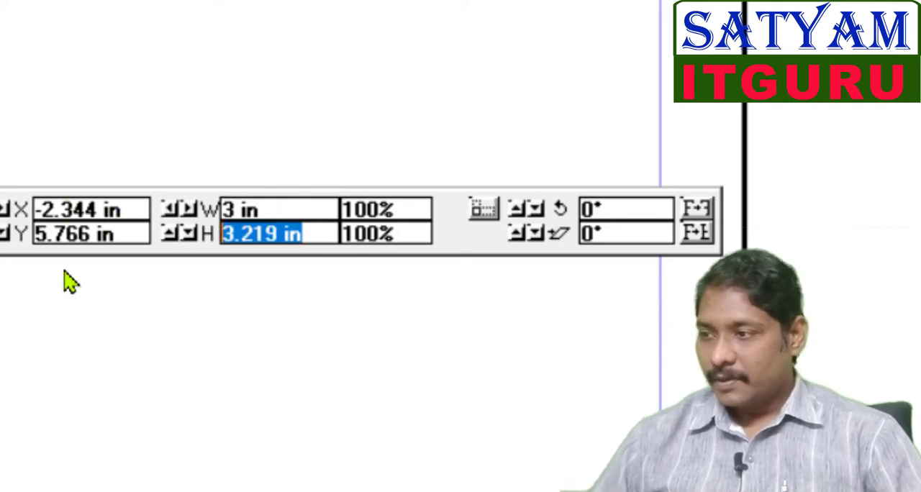
text(3)
key(Return)
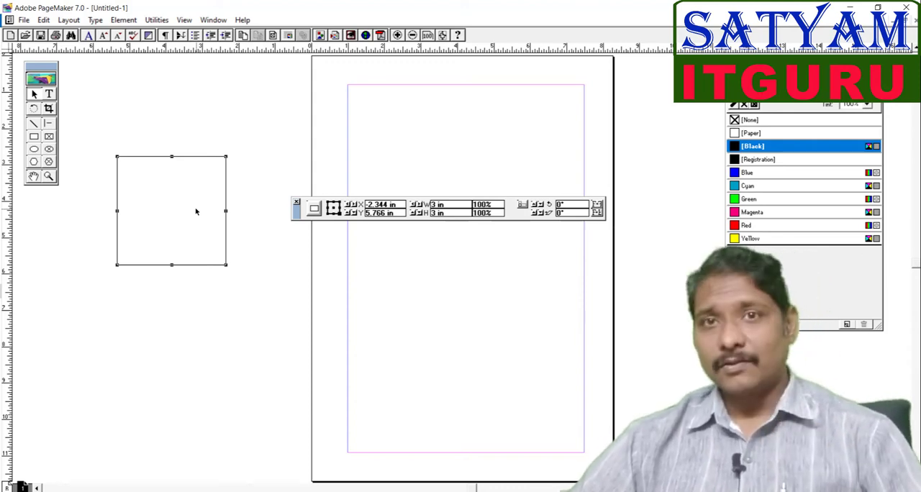
key(Delete)
Step: Switch to the Rectangle tool and draw a constrained square about 3.5 × 3.5 in left of the page
key(shift+F5)
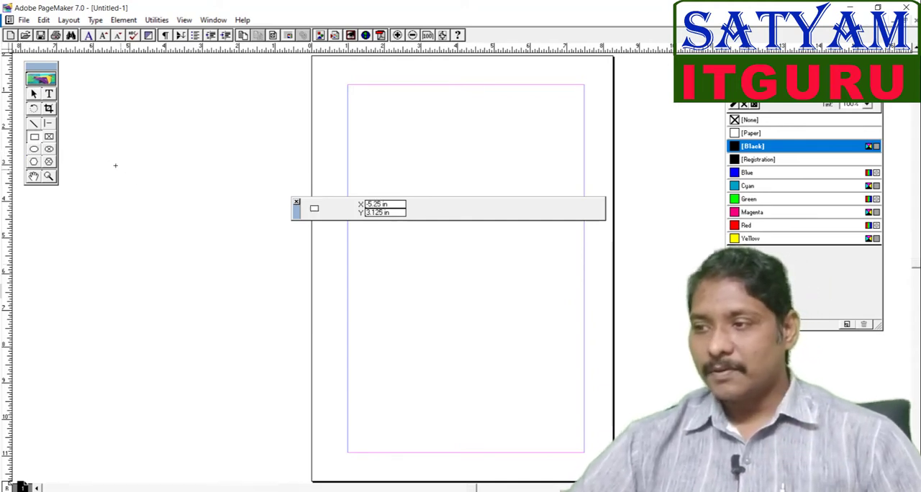
mouse_move(108, 157)
mouse_down()
mouse_move(233, 243)
mouse_move(250, 221)
mouse_move(271, 272)
mouse_move(222, 210)
mouse_move(320, 288)
mouse_move(243, 233)
mouse_move(319, 267)
mouse_move(372, 313)
mouse_move(280, 248)
mouse_move(413, 357)
mouse_move(274, 251)
mouse_move(389, 346)
mouse_move(269, 267)
mouse_move(353, 336)
mouse_move(348, 342)
mouse_move(275, 284)
mouse_up()
key(shift)
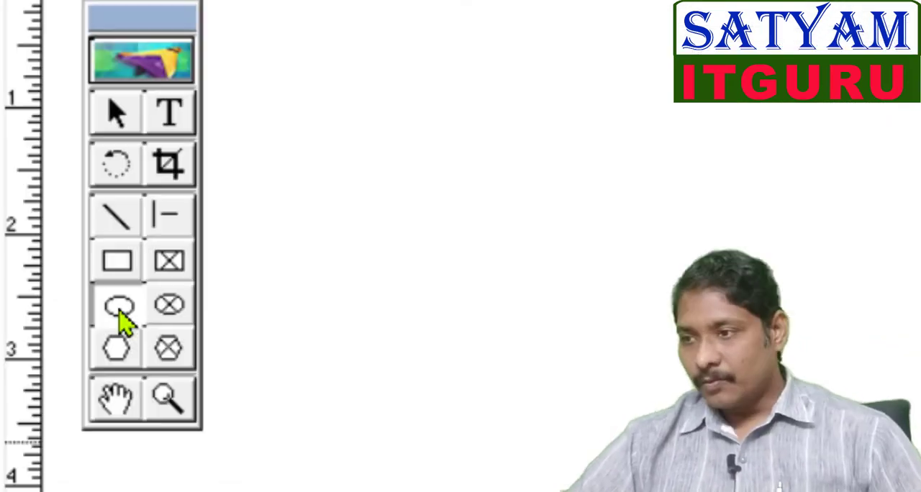
Step: Draw an ellipse about 4.7 × 7.7 in with the Ellipse tool, then delete it
click(35, 150)
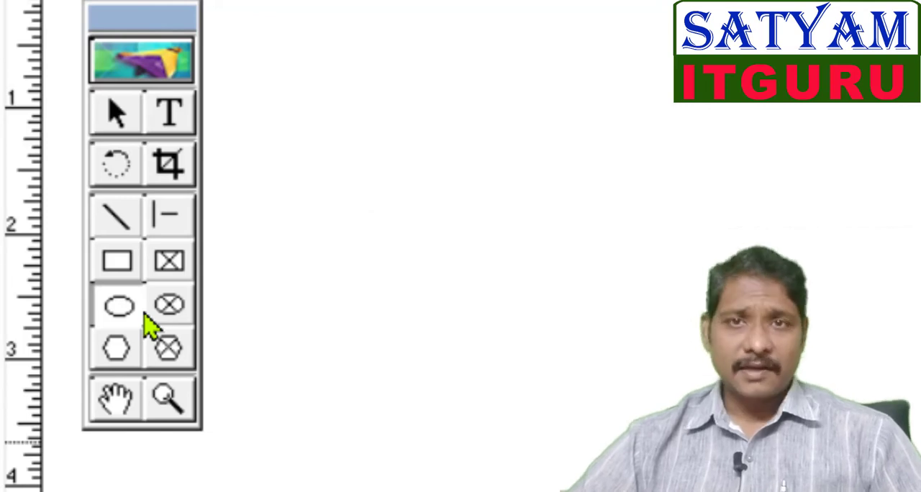
drag(149, 99, 507, 278)
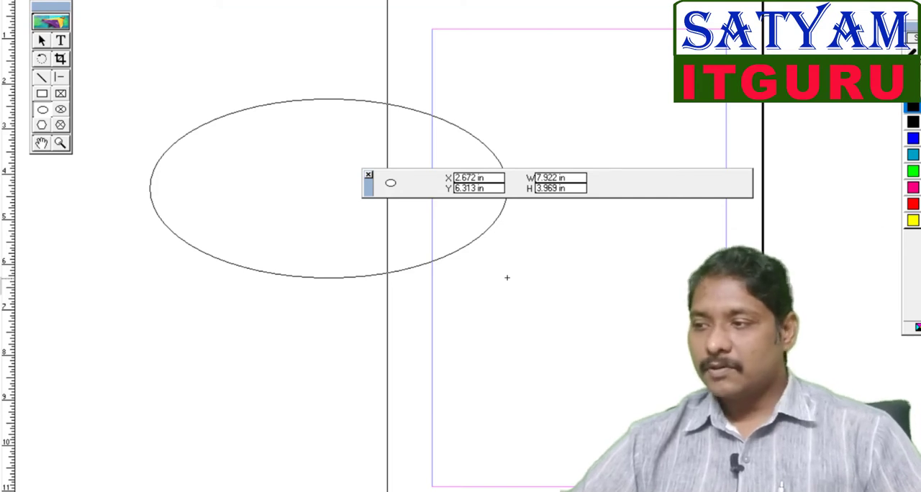
mouse_move(507, 278)
mouse_down()
mouse_move(540, 265)
mouse_move(399, 300)
mouse_move(499, 281)
mouse_move(355, 426)
mouse_move(363, 447)
mouse_up()
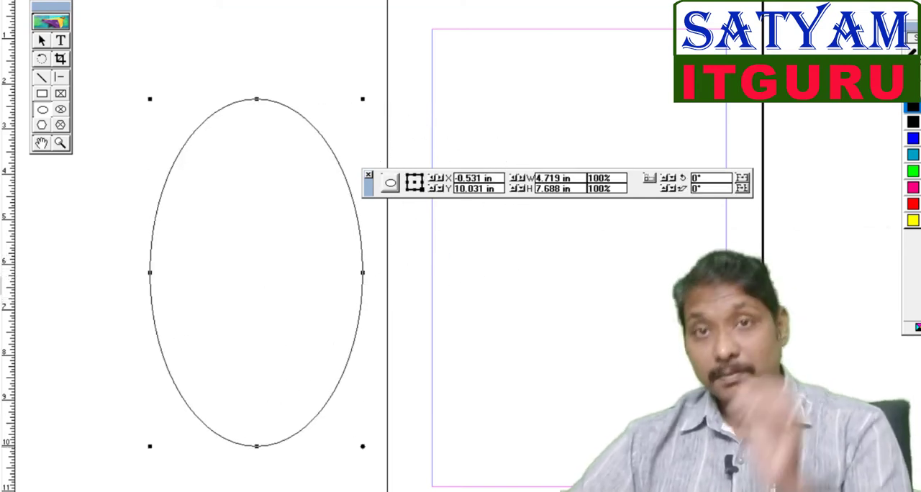
key(Delete)
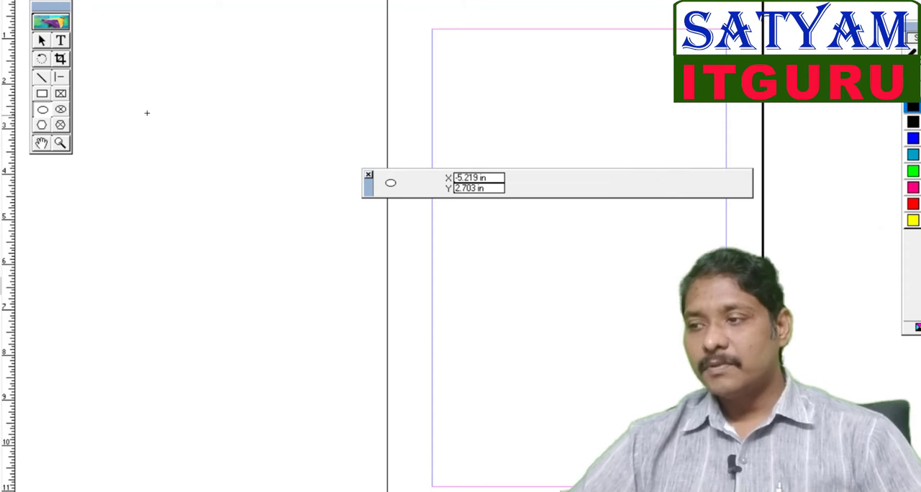
Step: Draw a rectangle about 4.3 × 3.6 in left of the page with the Rectangle tool
mouse_move(145, 105)
mouse_down()
mouse_move(472, 396)
mouse_move(384, 305)
mouse_up()
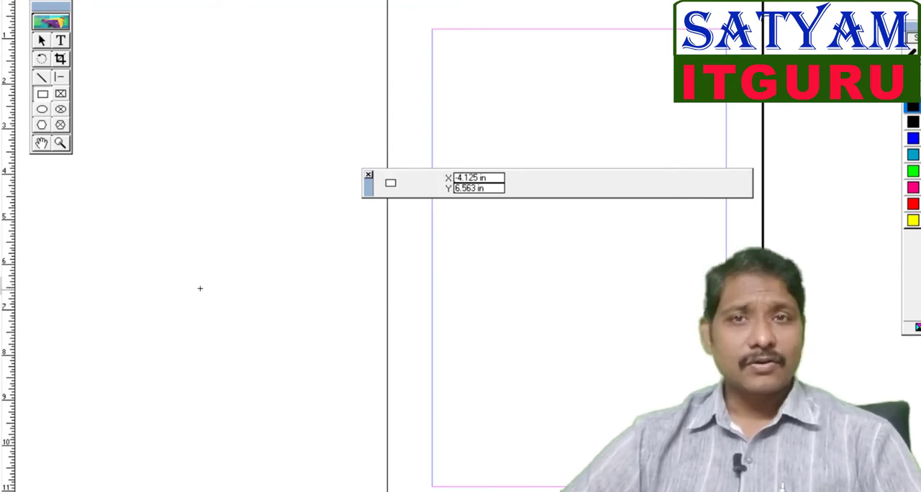
mouse_move(128, 105)
mouse_down()
mouse_move(241, 174)
mouse_move(323, 258)
mouse_up()
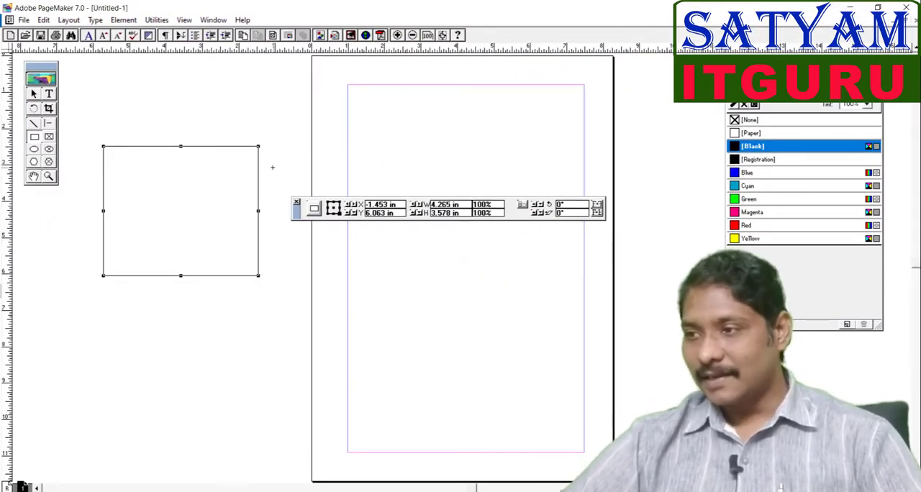
Step: Apply the fifth Rounded Corners style to the rectangle
click(128, 21)
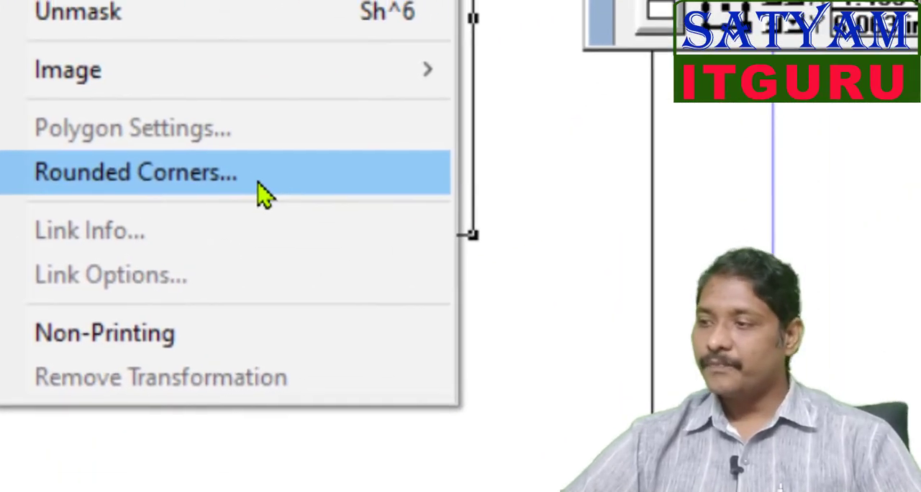
click(332, 178)
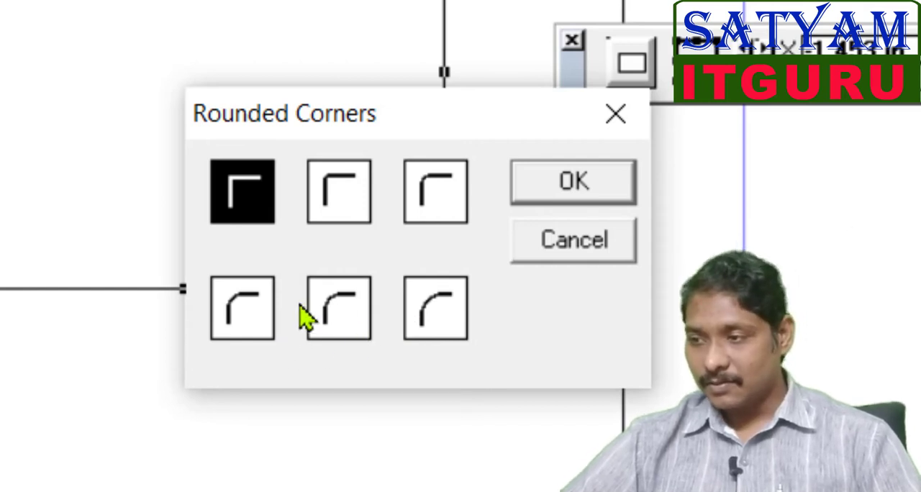
click(345, 344)
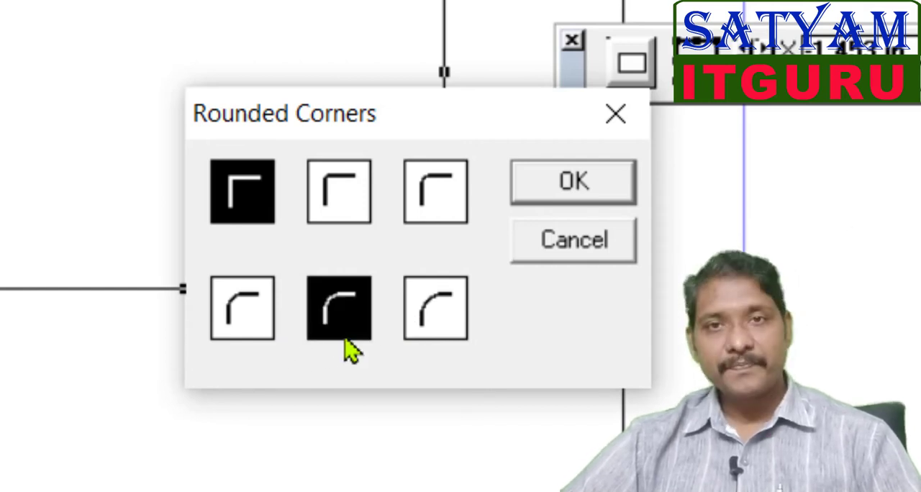
click(612, 185)
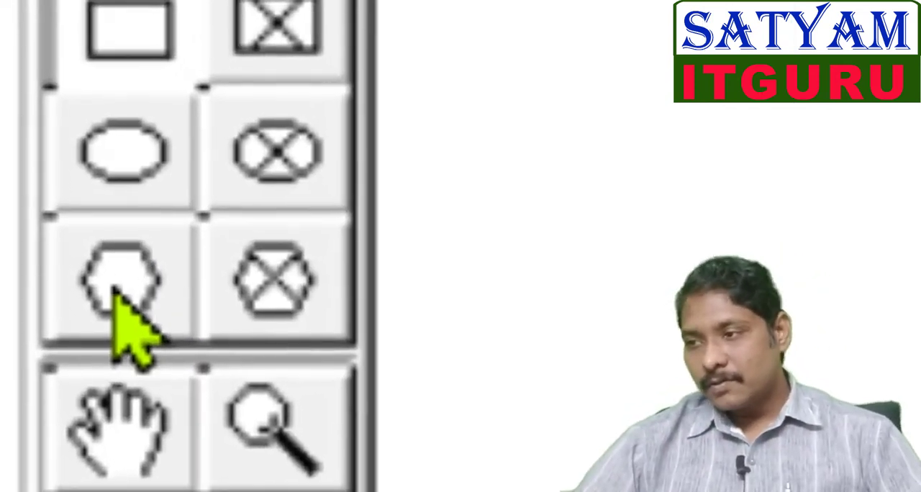
Step: Draw a hexagon about 4.3 × 3.9 in left of the page with the Polygon tool
click(29, 71)
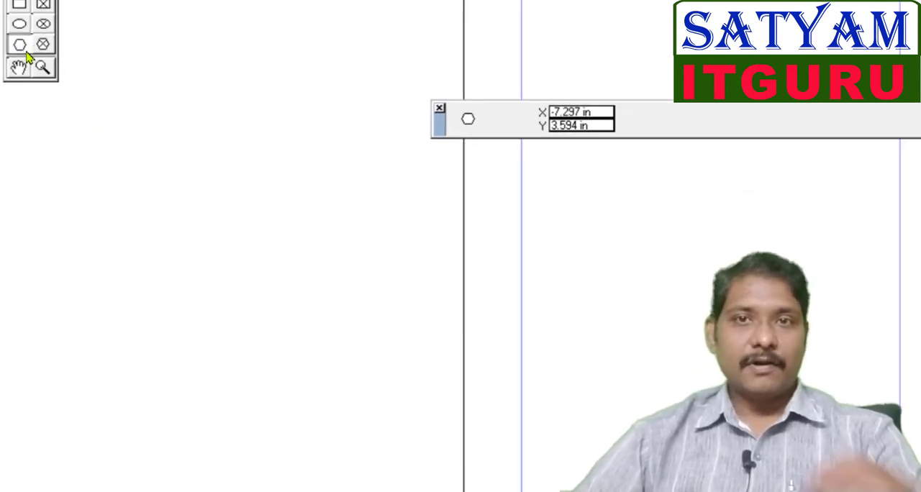
mouse_move(132, 9)
mouse_down()
mouse_move(341, 185)
mouse_move(381, 234)
mouse_up()
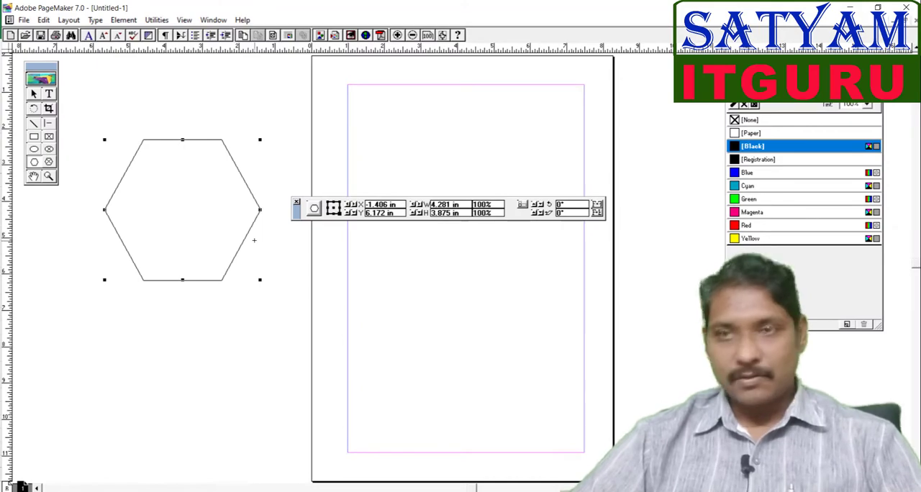
Step: Open Polygon Settings for the hexagon and set its number of sides to 8
click(123, 19)
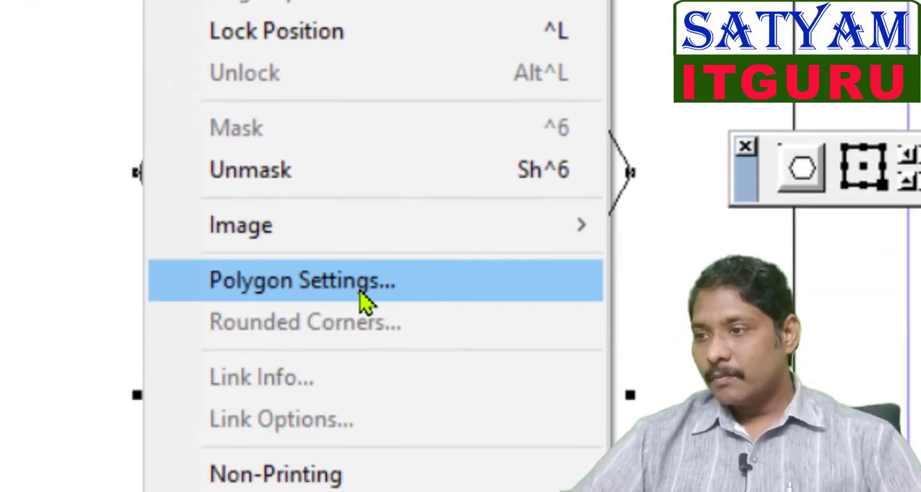
click(407, 288)
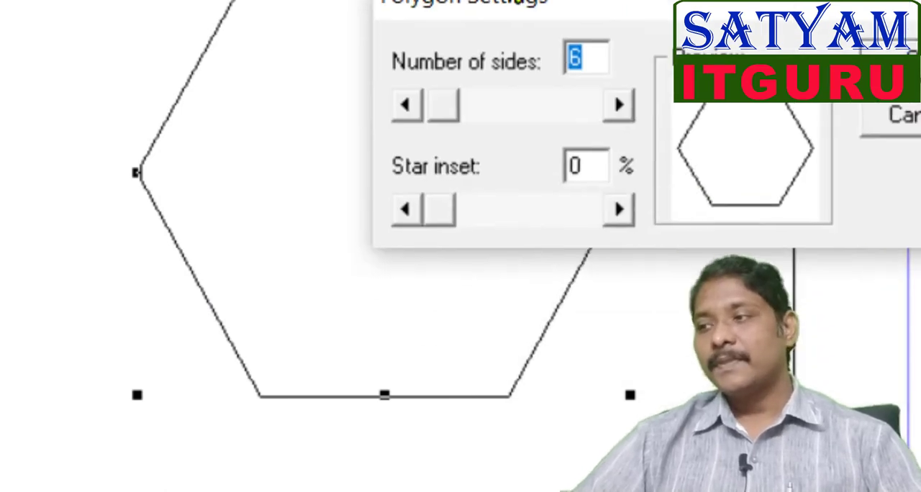
drag(516, 2, 577, 55)
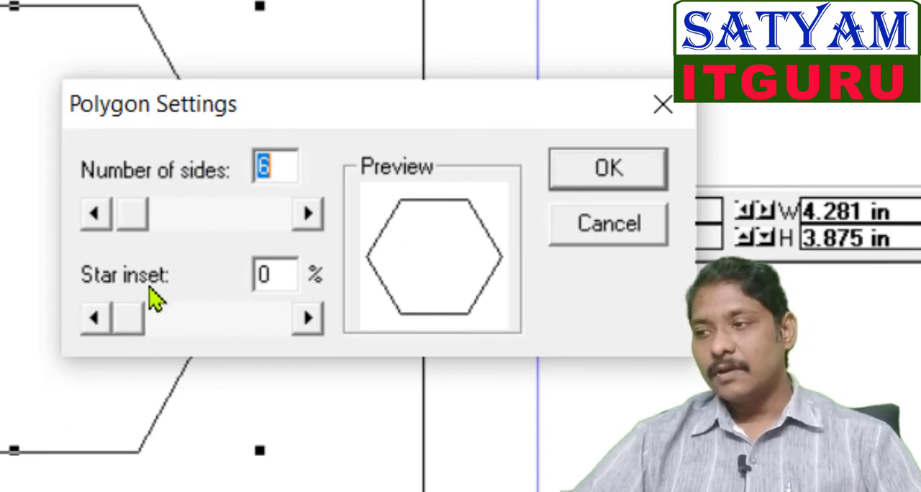
click(132, 216)
drag(131, 216, 55, 243)
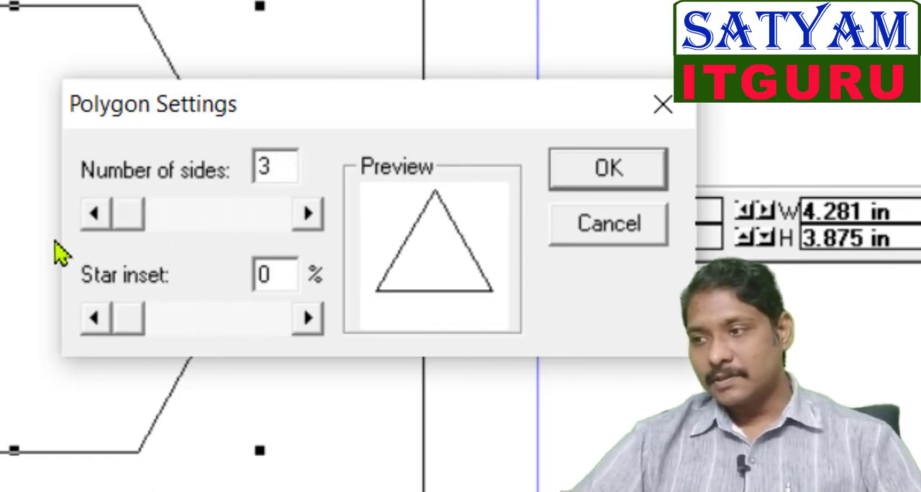
double_click(269, 165)
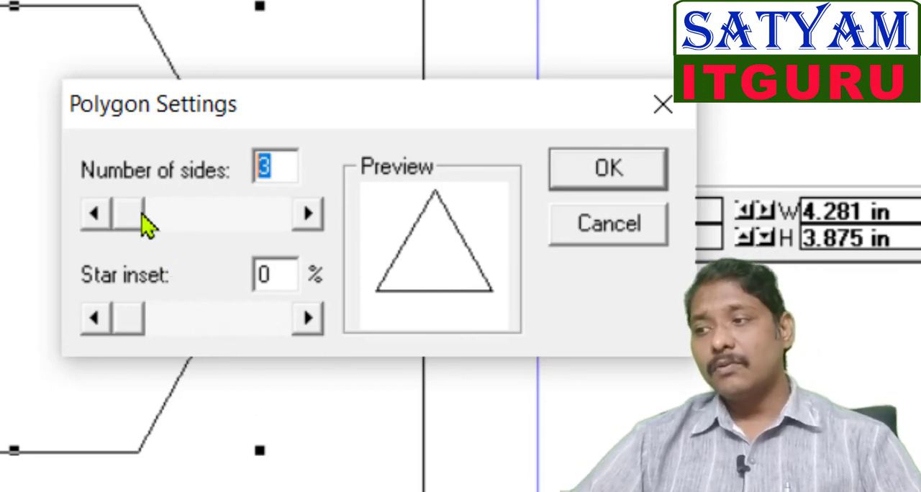
drag(142, 215, 295, 246)
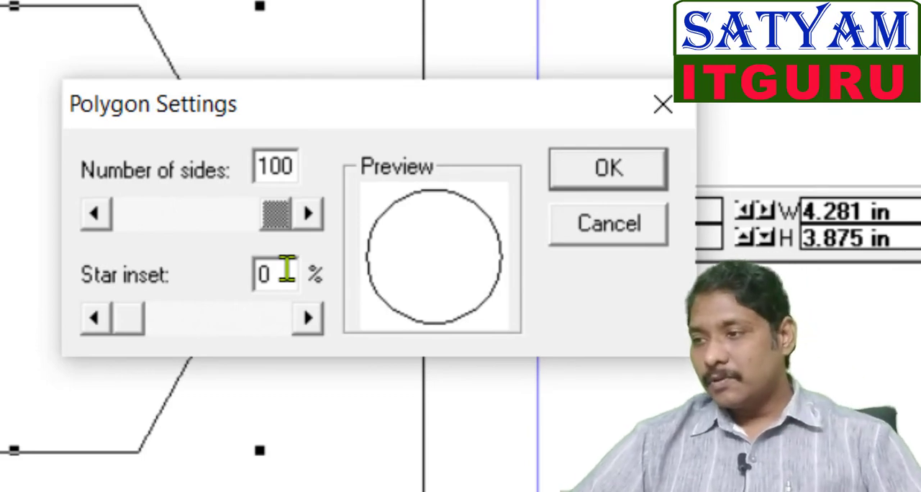
drag(280, 228, 137, 223)
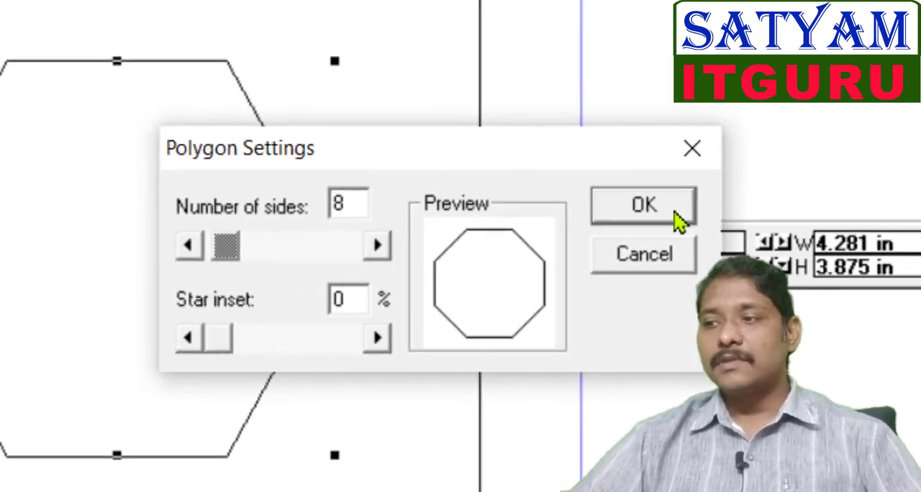
click(715, 260)
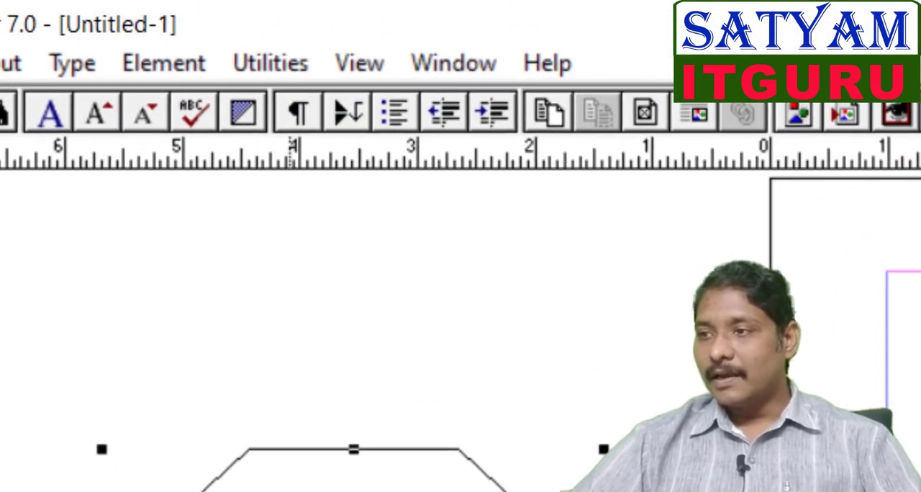
Step: Reopen Polygon Settings and make the polygon a star with 28 sides and 10% star inset
click(164, 64)
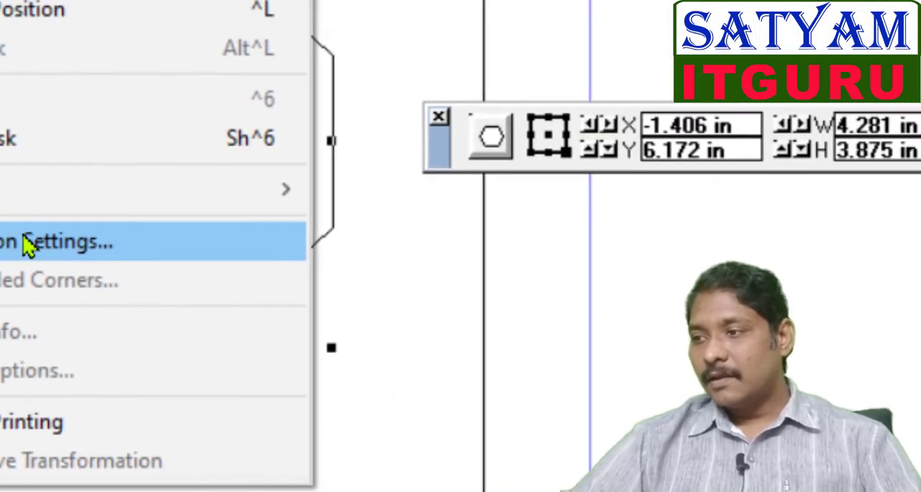
click(223, 234)
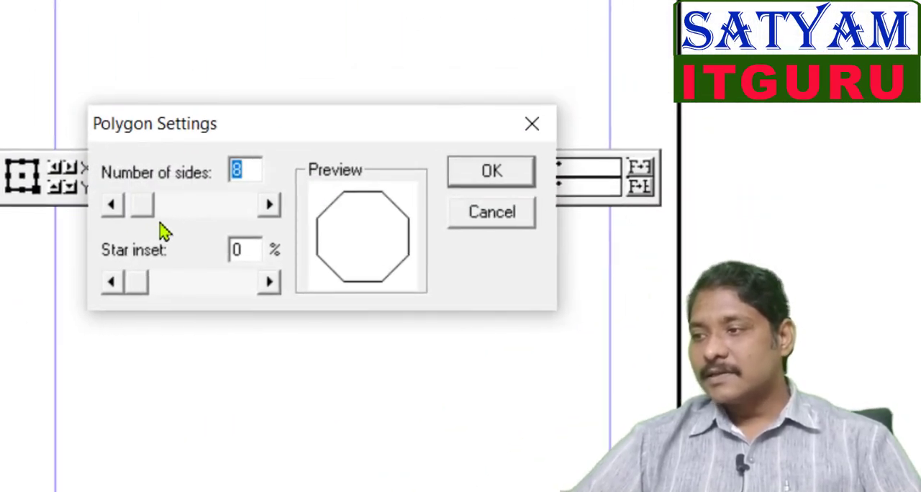
drag(139, 215, 158, 211)
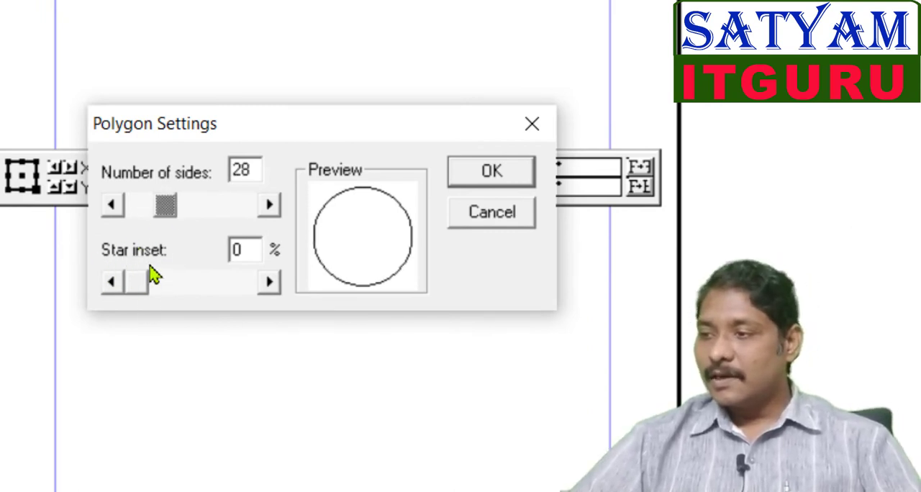
mouse_move(149, 286)
mouse_down()
mouse_move(181, 292)
mouse_move(159, 297)
mouse_up()
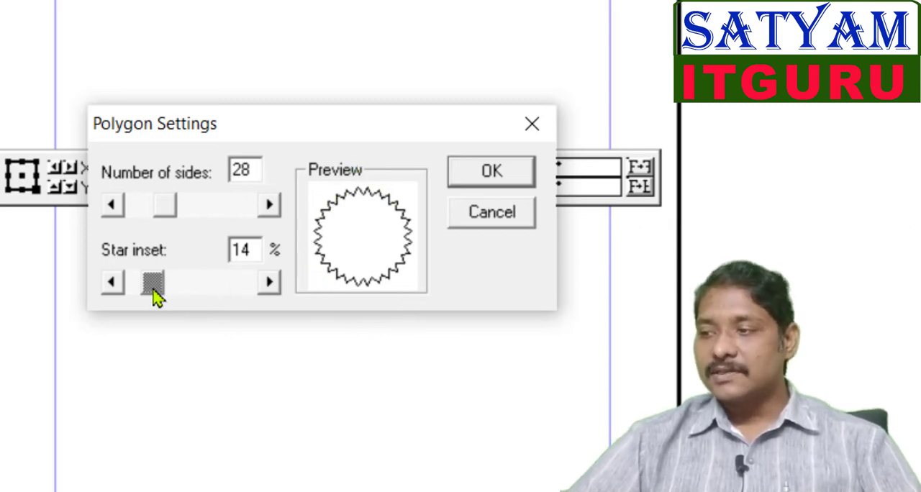
mouse_move(154, 287)
mouse_down()
mouse_move(214, 284)
mouse_move(148, 283)
mouse_move(157, 287)
mouse_up()
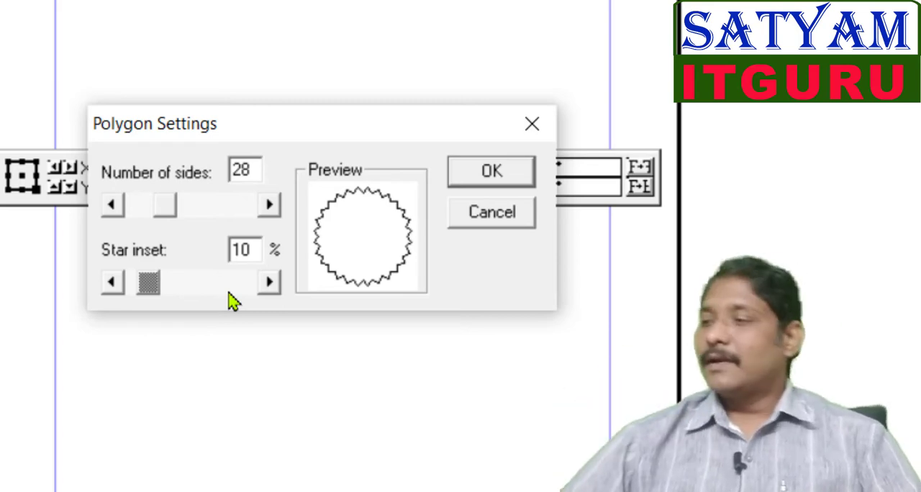
click(478, 176)
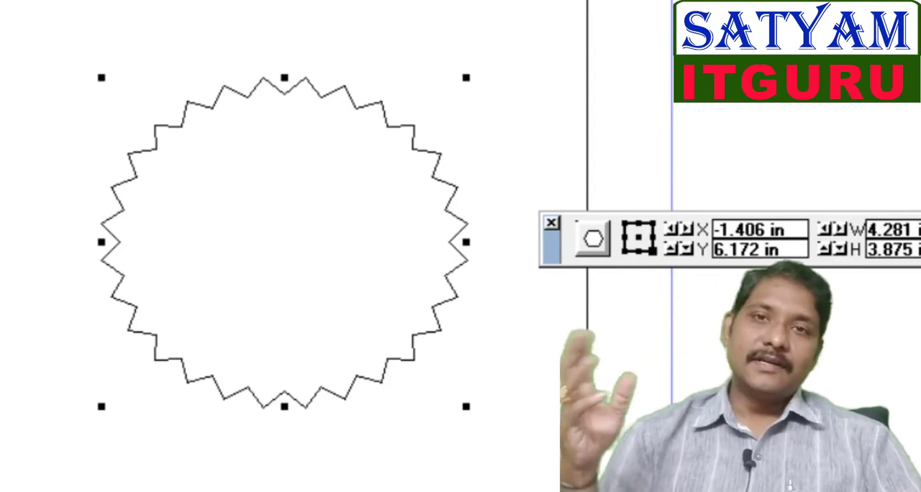
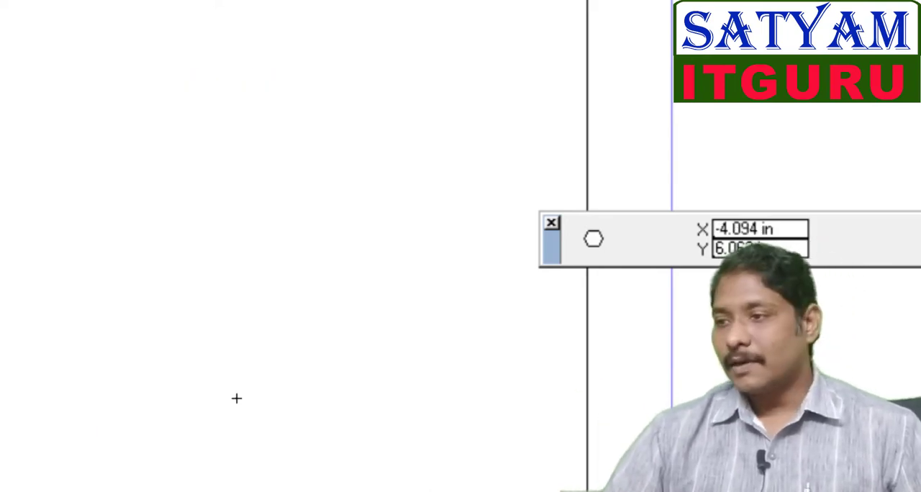
Step: Start an irregular polygon left of the page by placing its vertices one by one with the Polygon tool
click(237, 398)
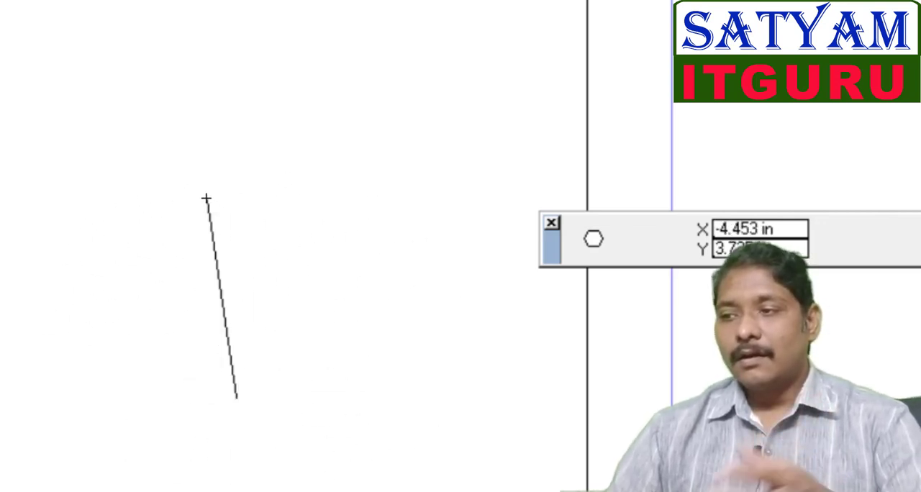
click(209, 153)
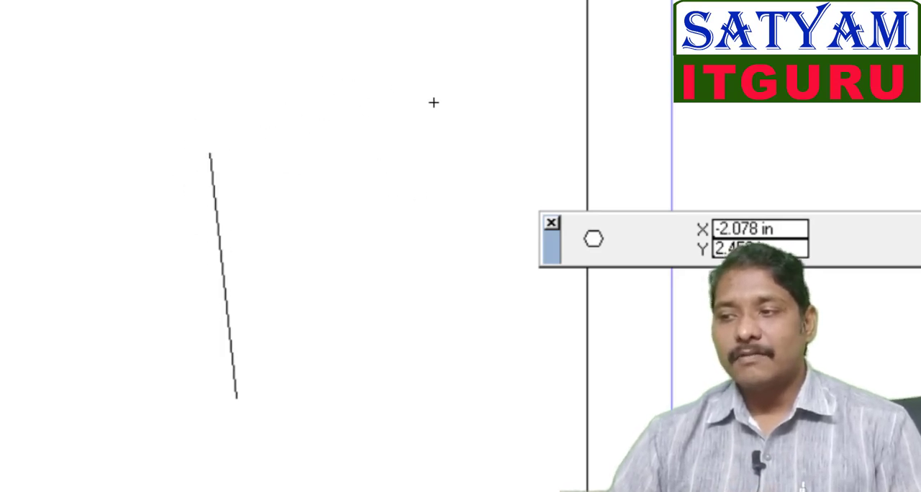
click(394, 34)
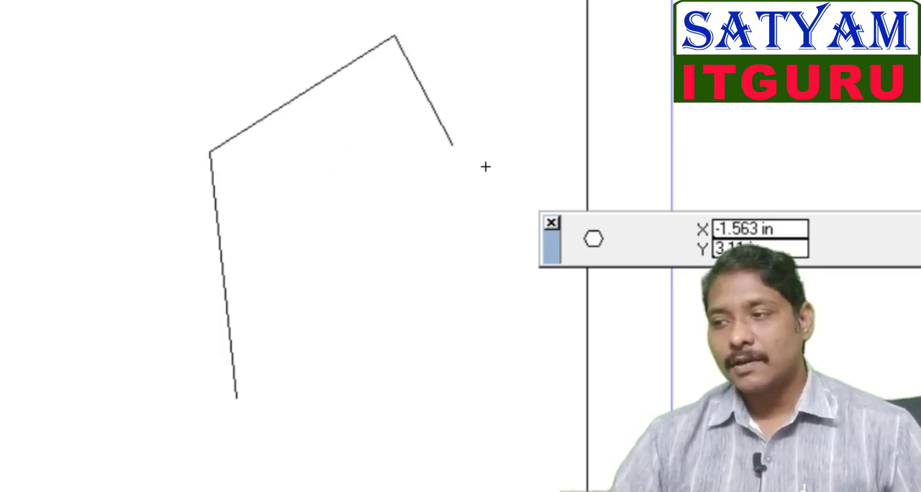
click(626, 62)
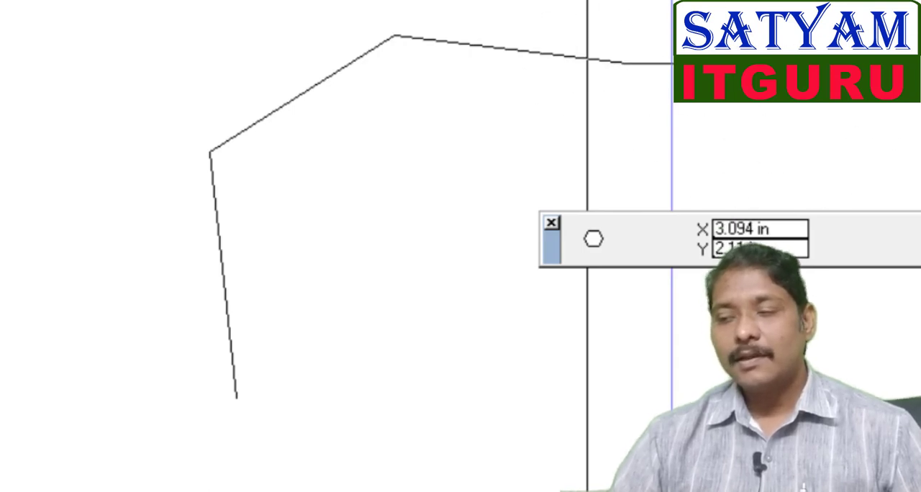
click(818, 136)
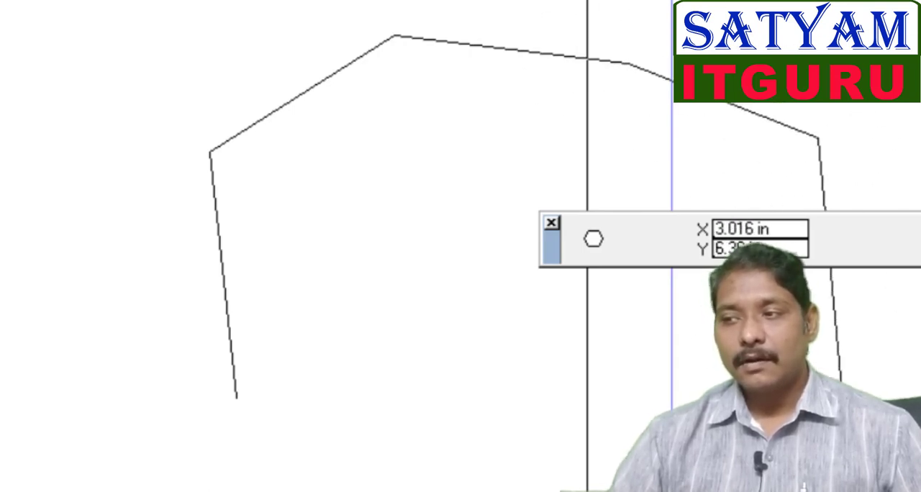
click(436, 398)
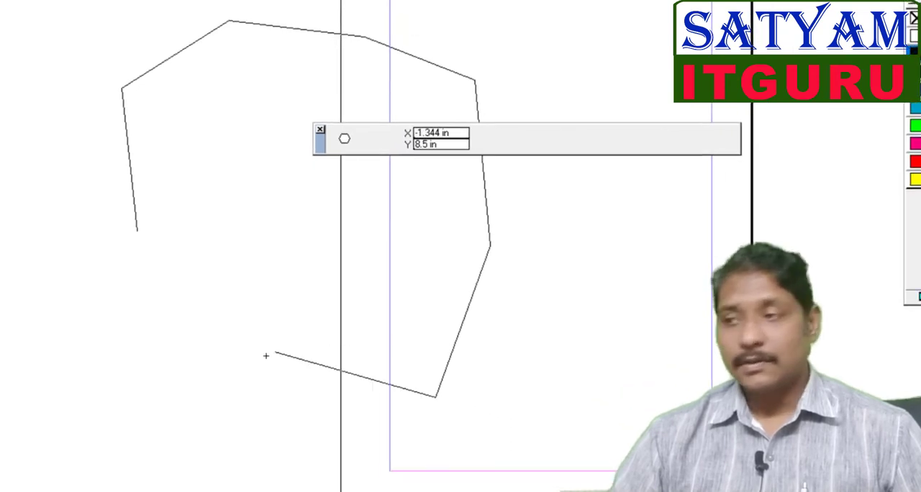
click(206, 416)
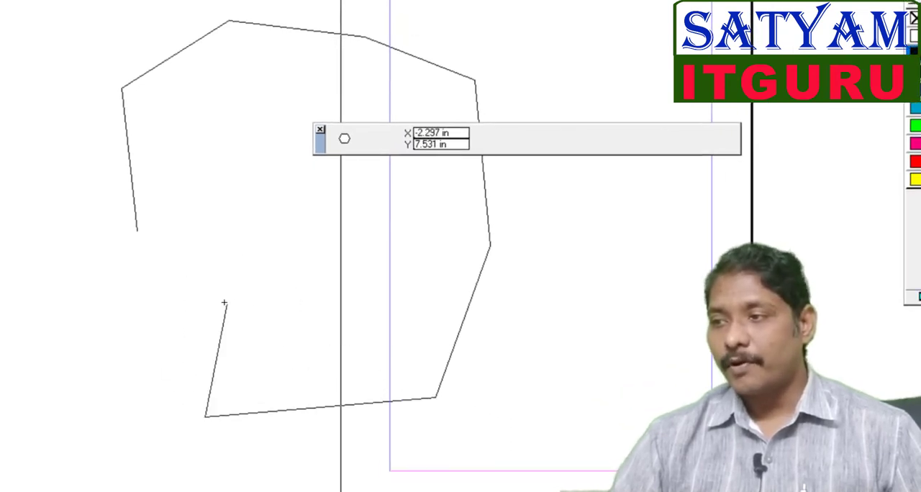
click(265, 268)
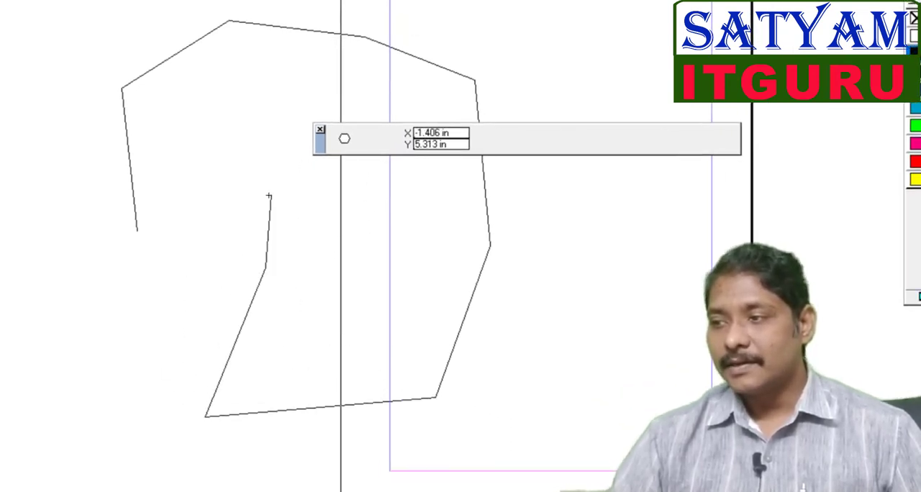
click(249, 175)
click(227, 112)
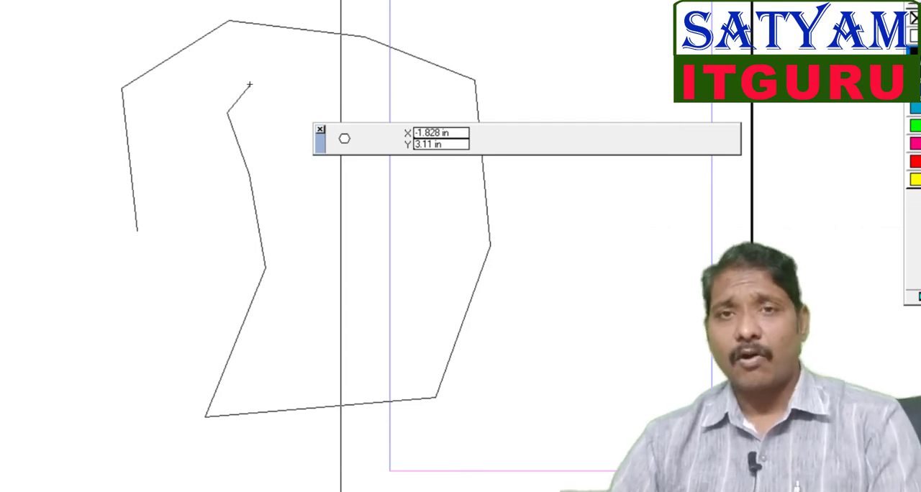
Step: Remove the last four vertices, close the irregular polygon at its starting point, and delete it
key(BackSpace)
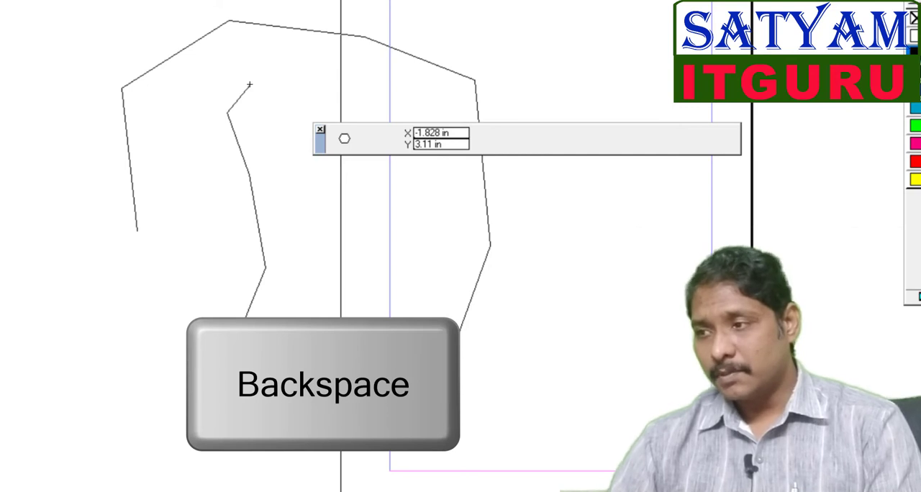
key(BackSpace)
key(BackSpace)
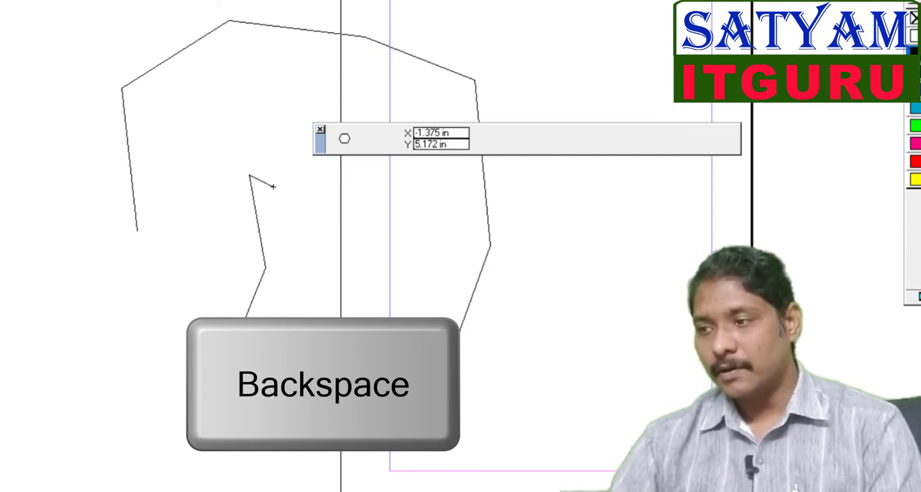
key(BackSpace)
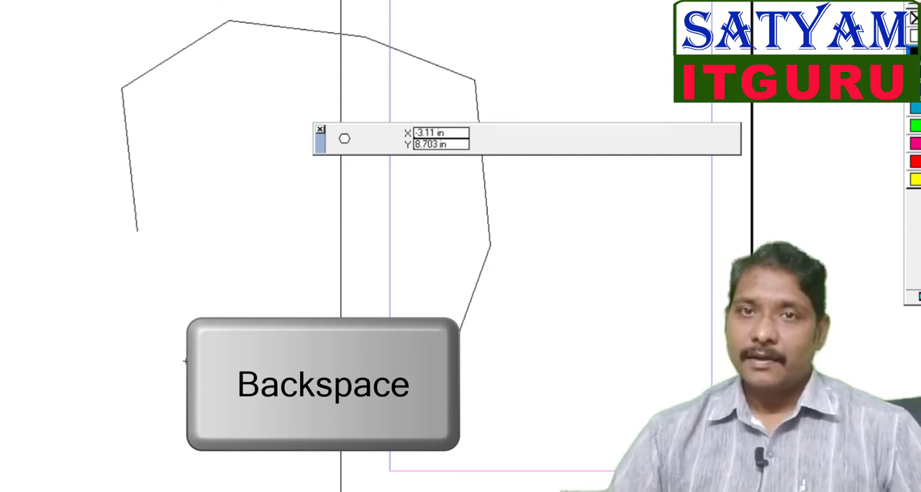
click(63, 357)
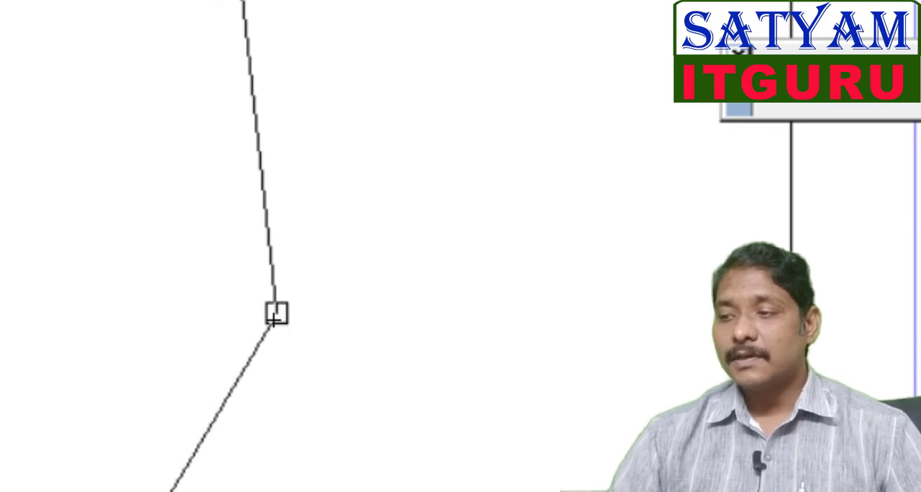
click(276, 312)
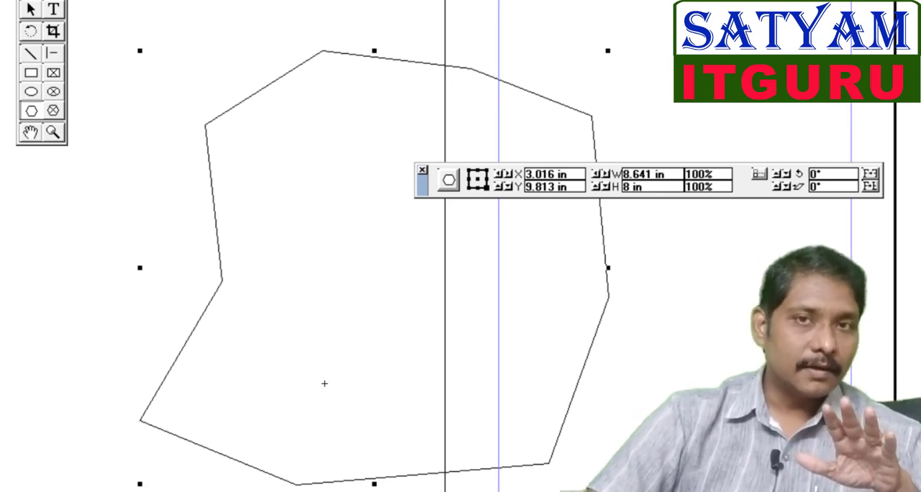
key(Delete)
Step: Draw an open freeform polygon of six vertices, about 9.3 × 6.6 in, across the page's left edge
click(219, 363)
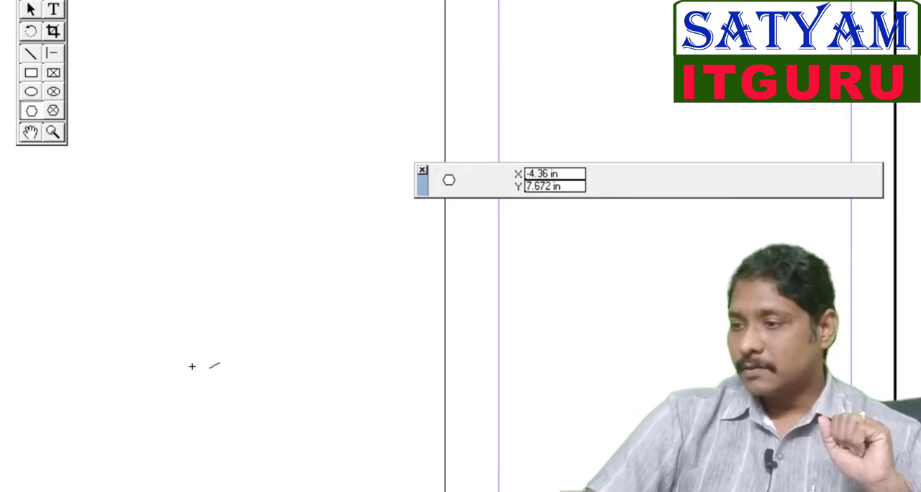
click(162, 229)
click(288, 143)
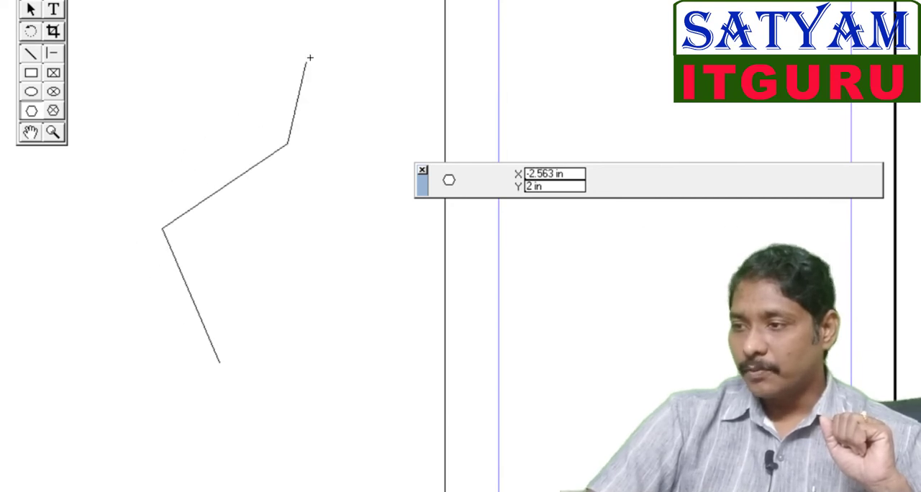
click(445, 95)
click(668, 128)
click(645, 317)
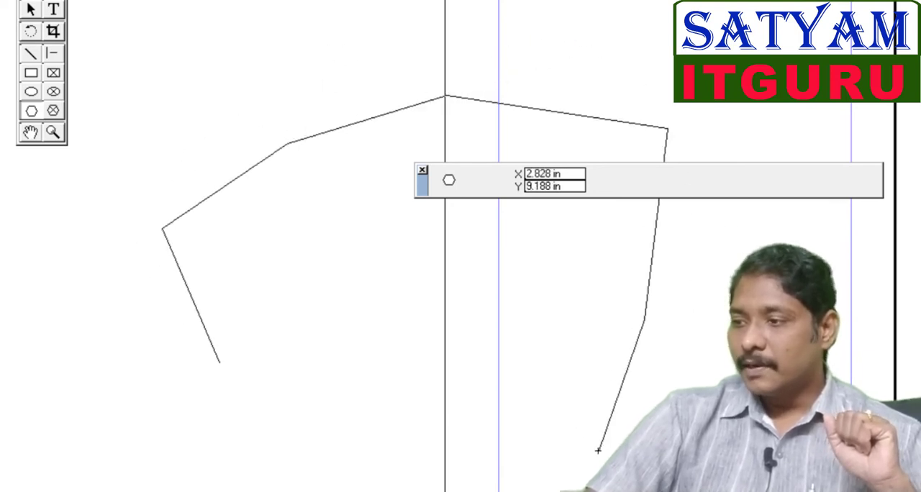
double_click(598, 450)
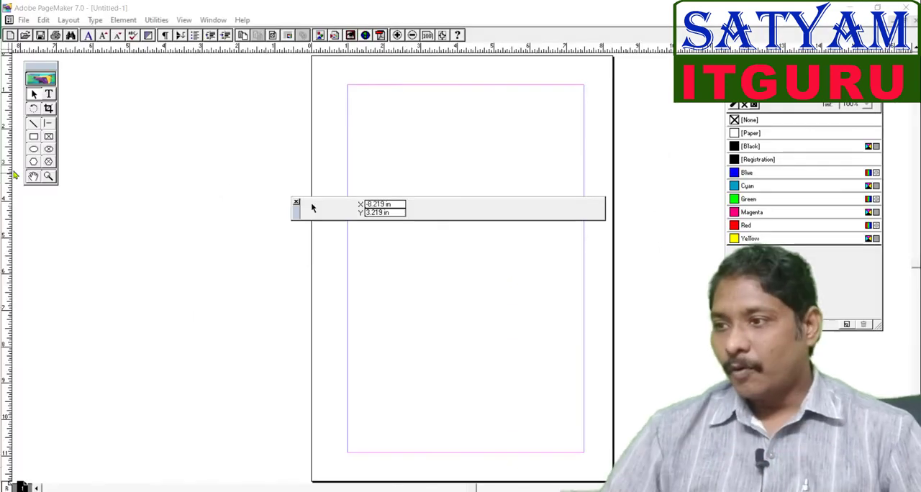
Step: Draw a hexagon about 4 × 3.8 in left of the page with the Polygon tool and switch to the Pointer tool
click(33, 161)
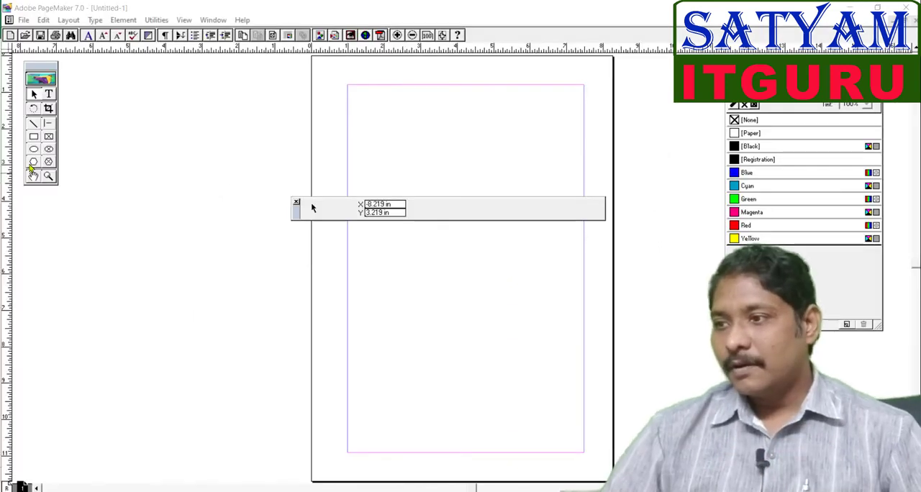
drag(100, 176, 244, 313)
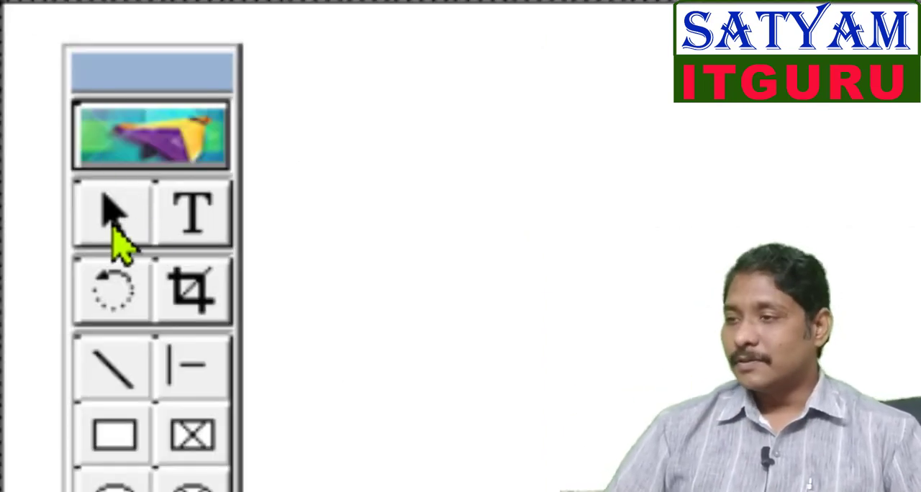
click(112, 227)
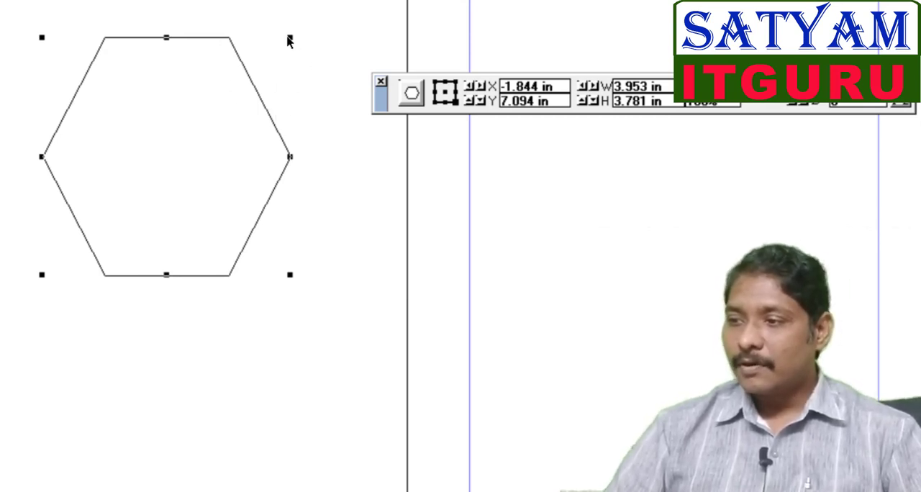
Step: Resize the hexagon to about 5.1 × 4.2 in using its corner handle
drag(291, 38, 361, 13)
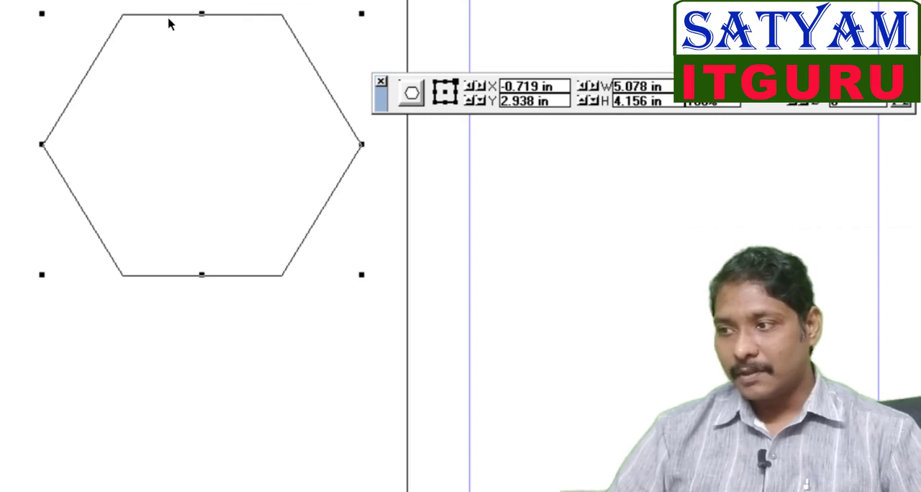
click(249, 16)
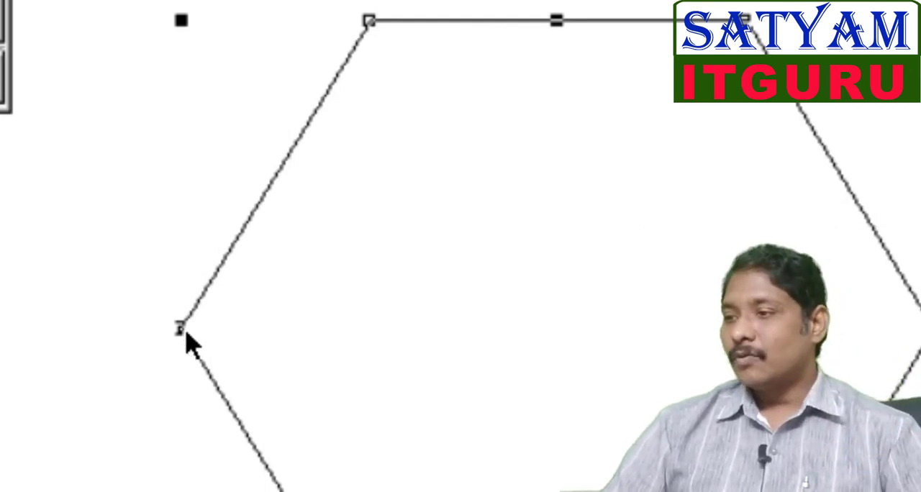
Step: Reshape the hexagon by pulling its left vertex inward and its top-left vertex up and outward
drag(181, 329, 649, 336)
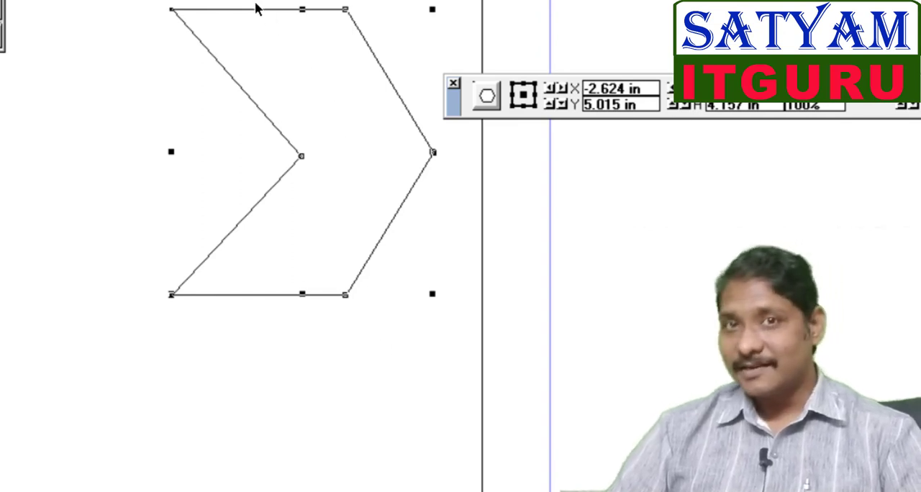
drag(171, 15, 70, 0)
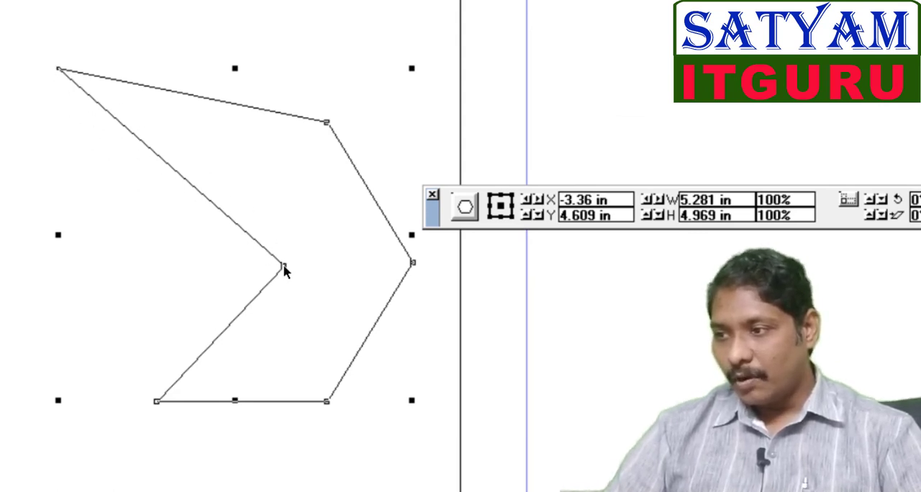
Step: Add a new vertex on the polygon's upper-left edge and move it out to the left
click(185, 179)
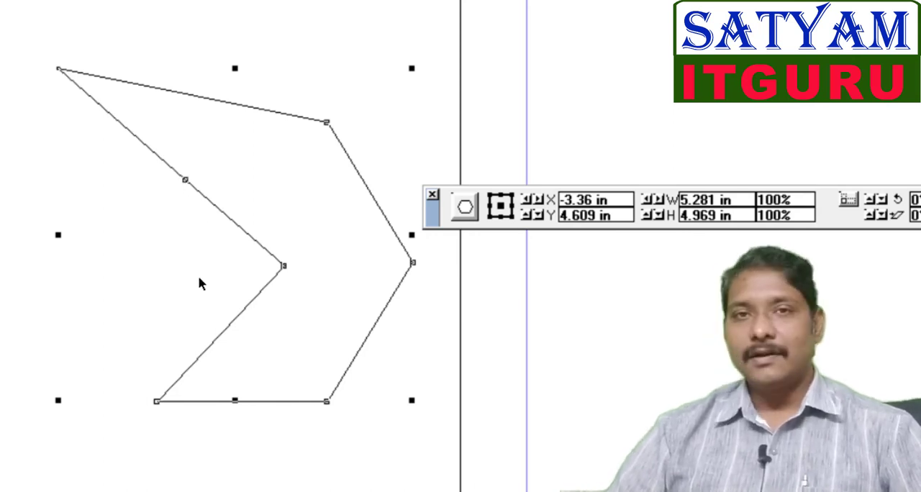
drag(186, 180, 13, 291)
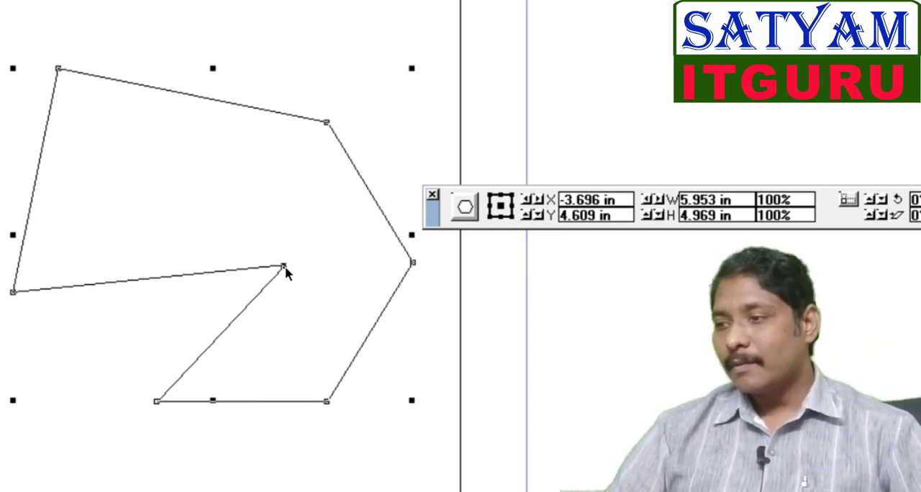
Step: Delete the polygon's inner notch vertex, then deselect and reselect the polygon
key(Delete)
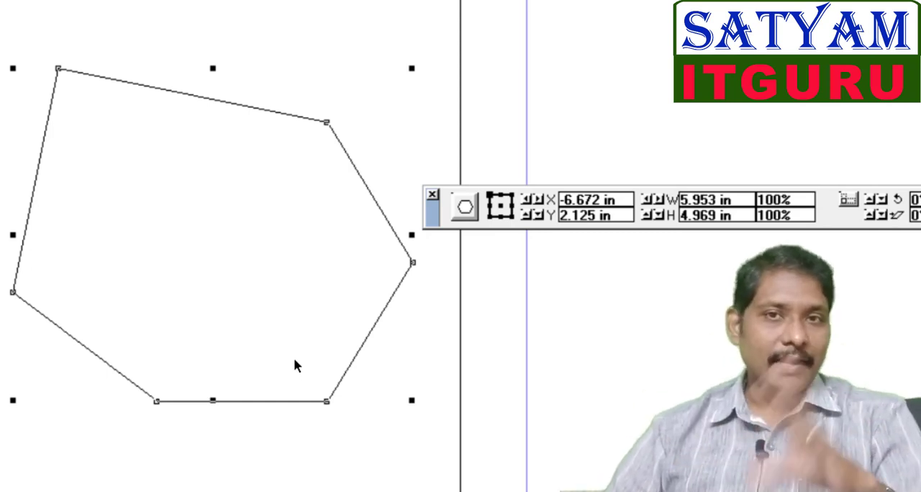
click(661, 368)
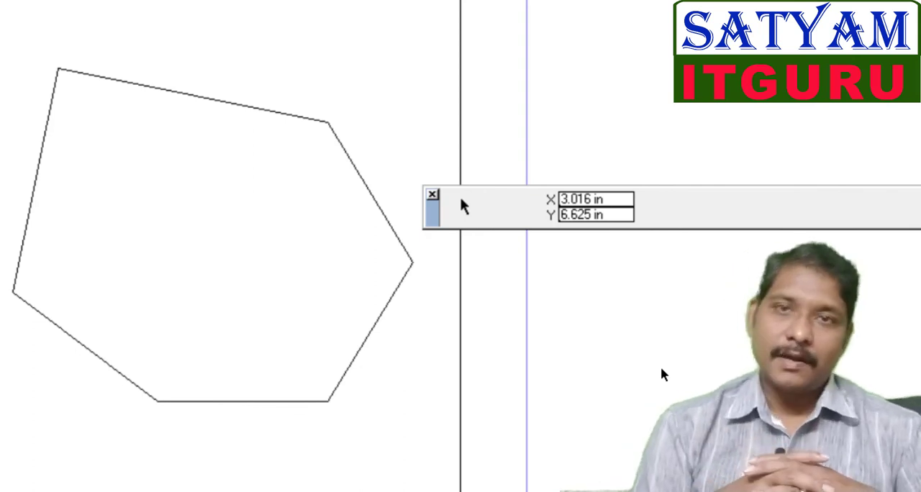
click(357, 346)
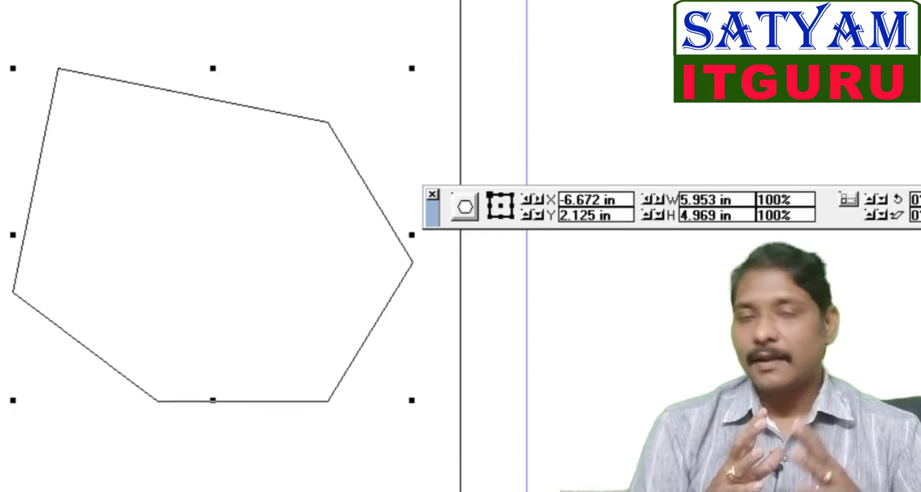